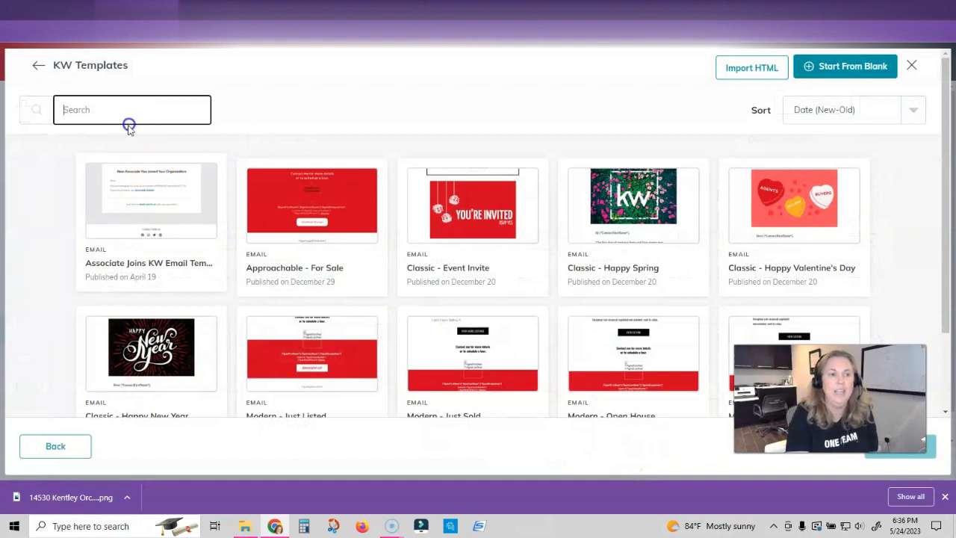
# - Search 'Open House', open a Luxury template, then exit it and discard the changes
pyautogui.write('Open')
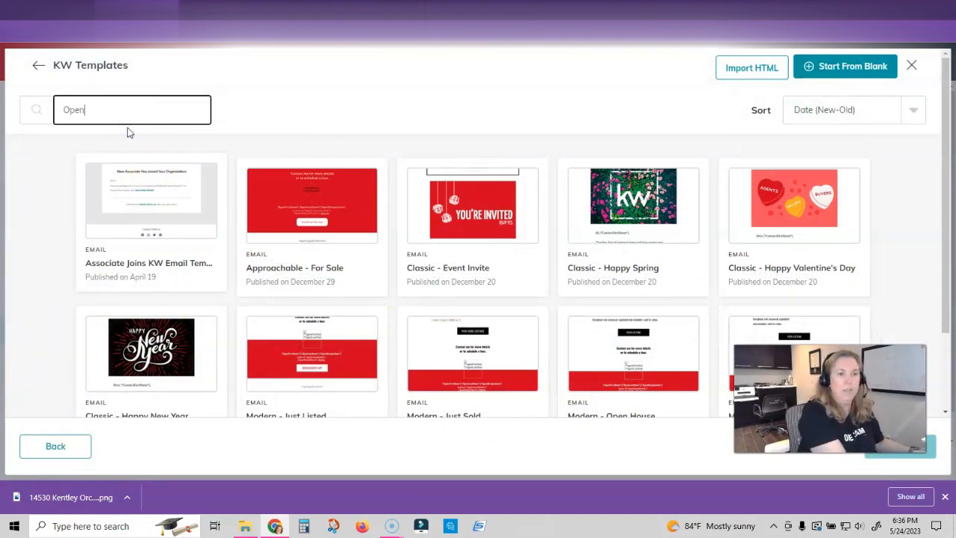
pyautogui.write(' House')
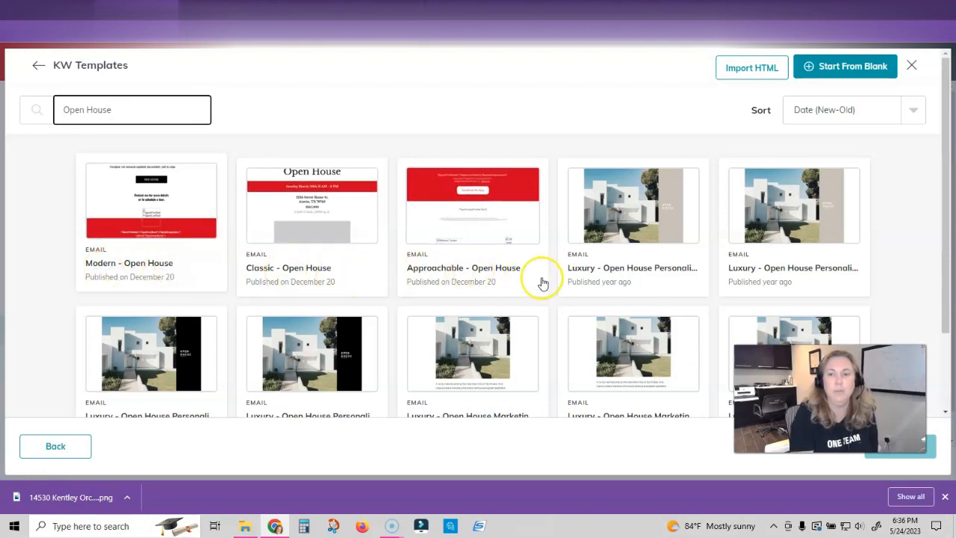
pyautogui.click(616, 233)
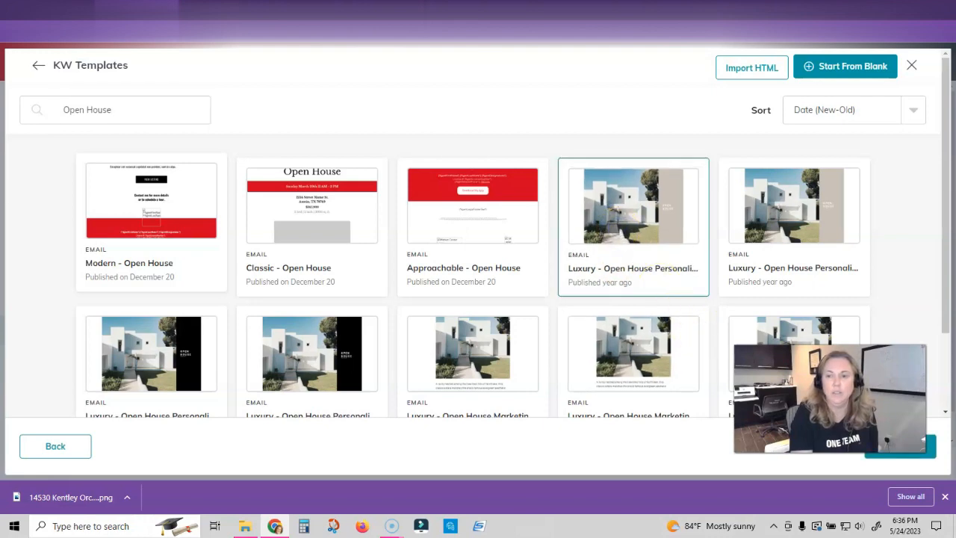
pyautogui.click(899, 445)
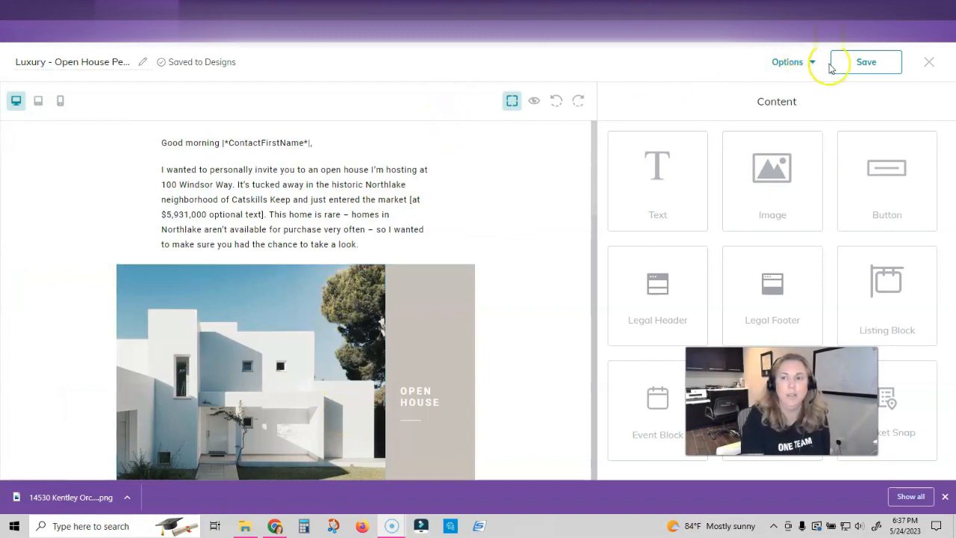
pyautogui.click(929, 62)
pyautogui.click(366, 306)
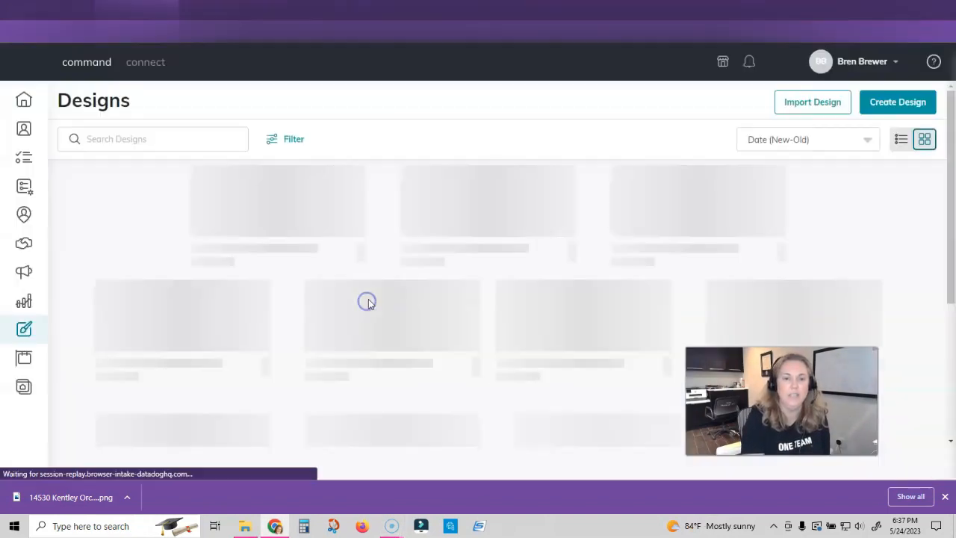
# - Start a new email design and begin searching its templates for 'open house'
pyautogui.click(894, 104)
pyautogui.click(352, 248)
pyautogui.click(604, 342)
pyautogui.click(133, 116)
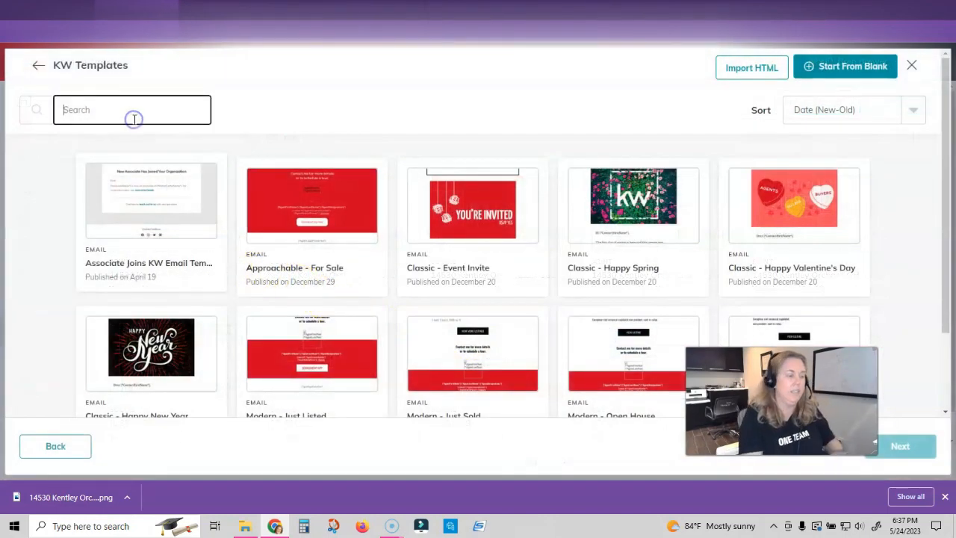
pyautogui.write('open house')
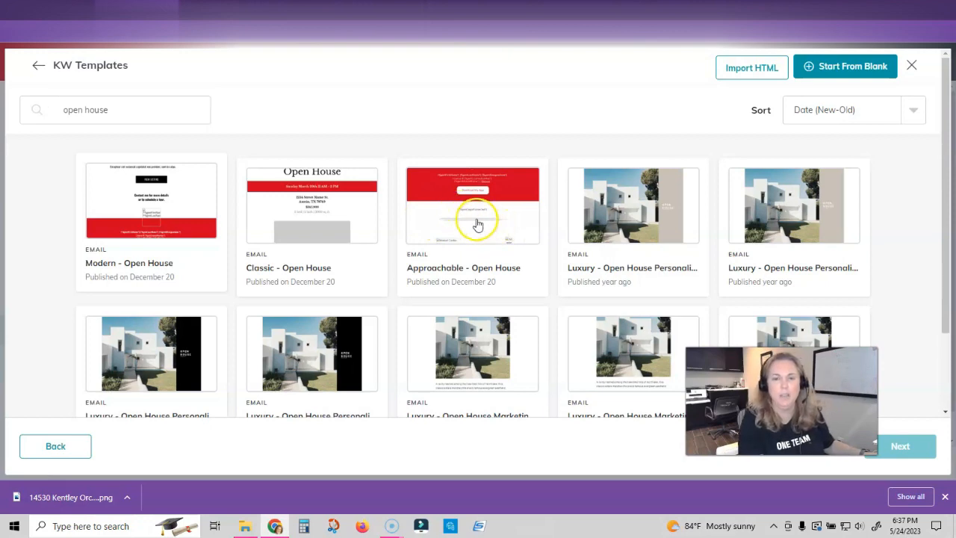
# - Select the Approachable - Open House template and open it in the editor
pyautogui.click(478, 224)
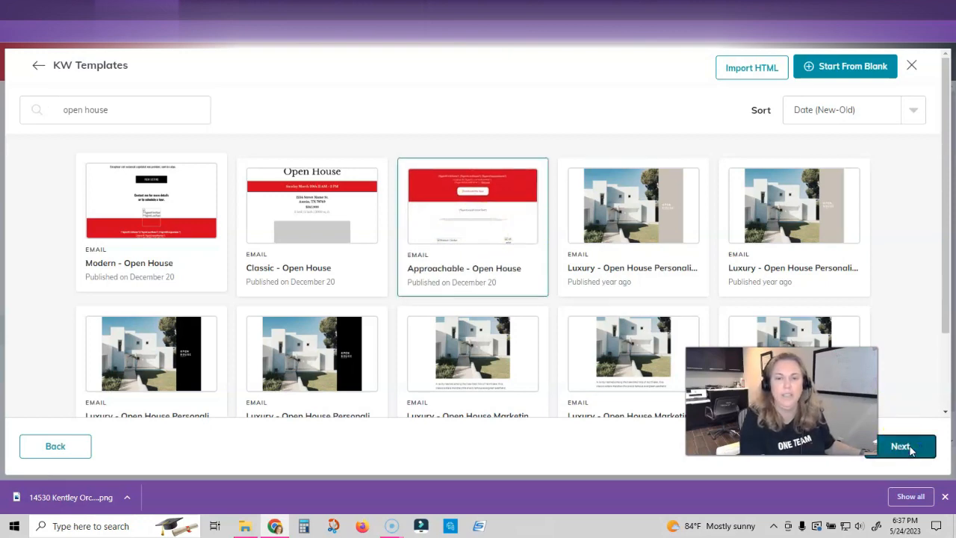
pyautogui.click(900, 446)
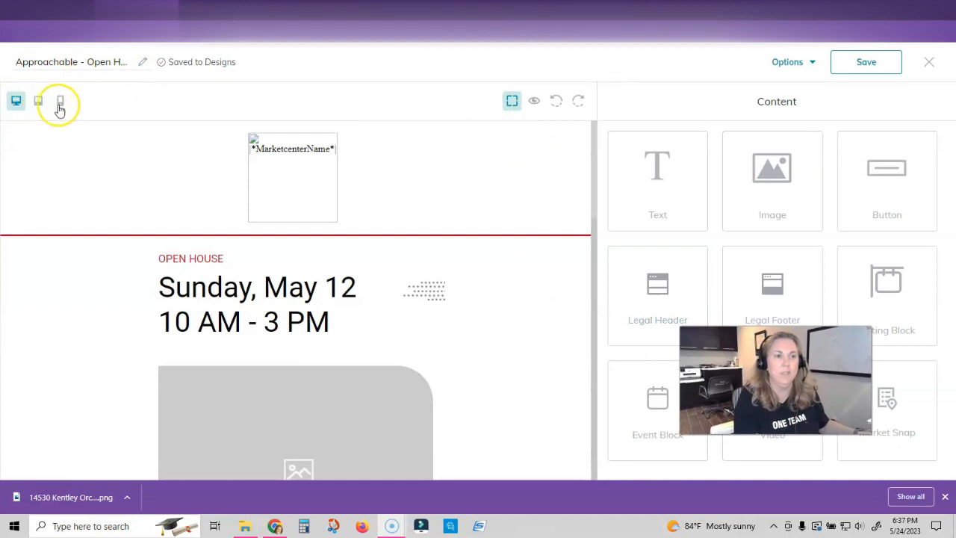
pyautogui.click(535, 104)
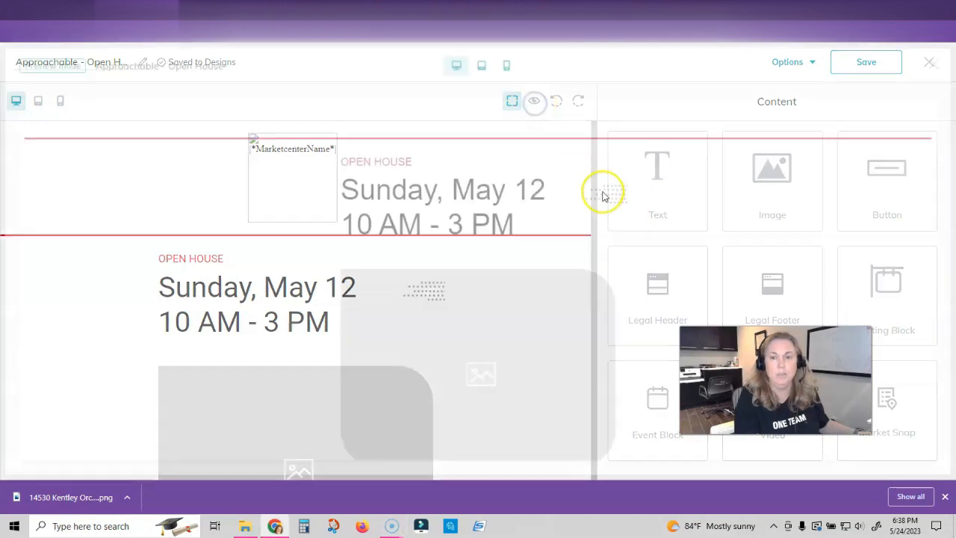
pyautogui.scroll(-10, 583, 233)
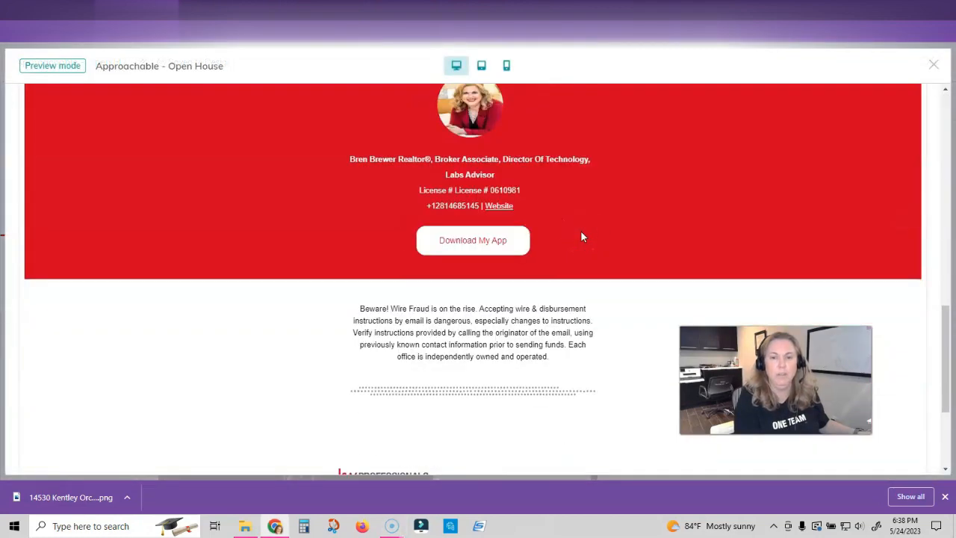
pyautogui.scroll(5, 581, 231)
pyautogui.scroll(5, 581, 231)
pyautogui.click(896, 92)
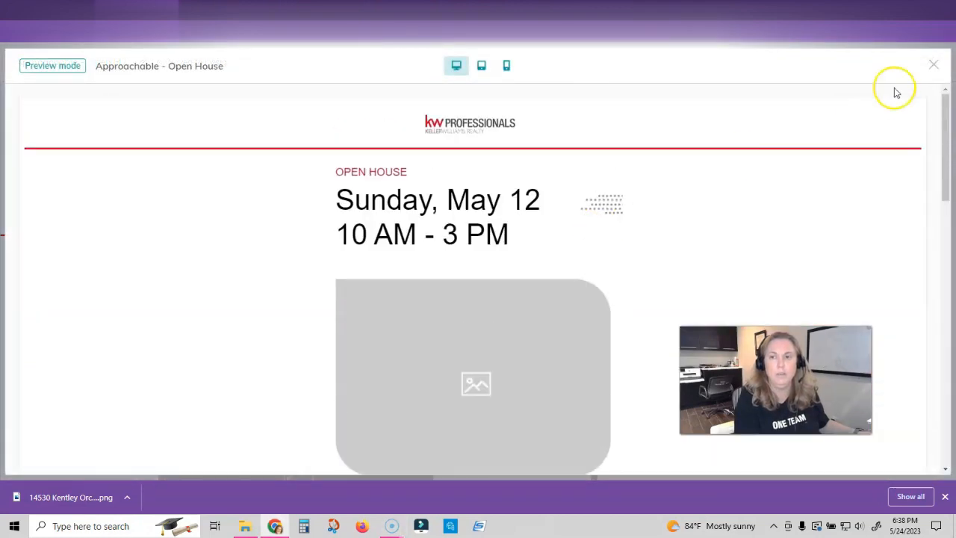
pyautogui.click(934, 67)
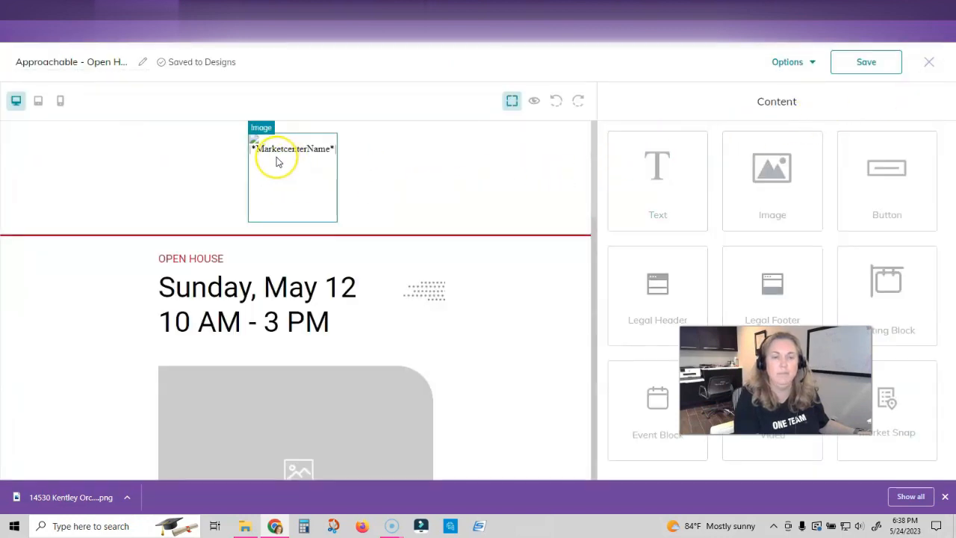
pyautogui.click(533, 103)
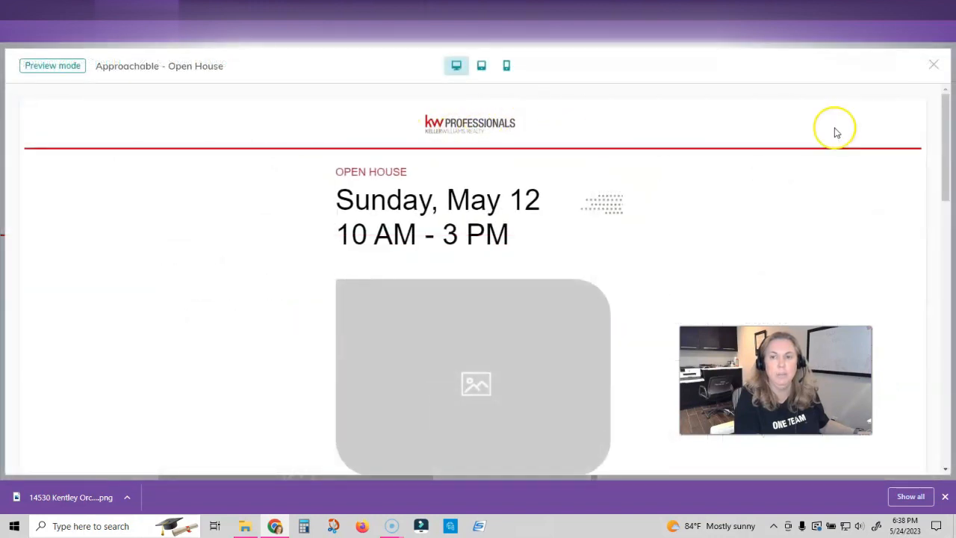
pyautogui.click(933, 65)
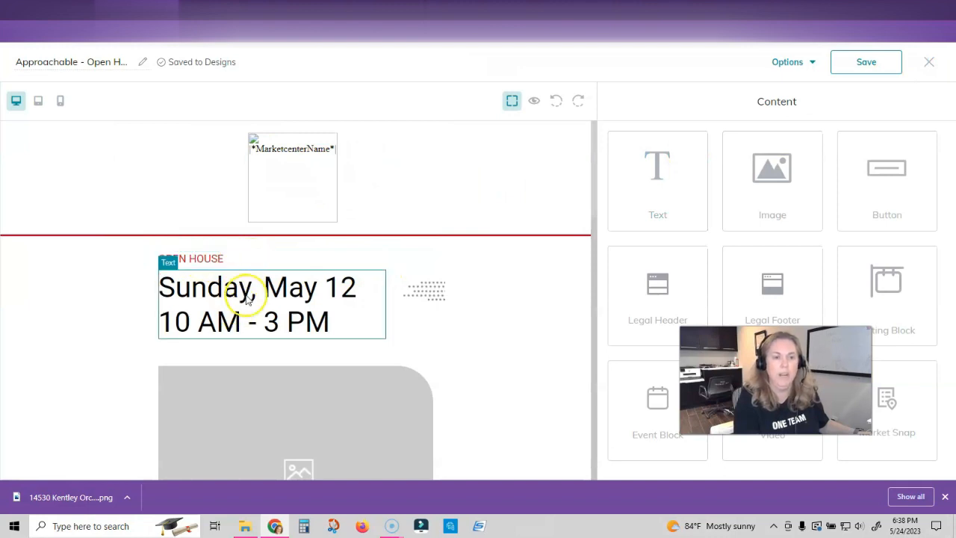
# - Change the open house date and time to Saturday, June 2, 12 PM - 2 PM
pyautogui.click(362, 265)
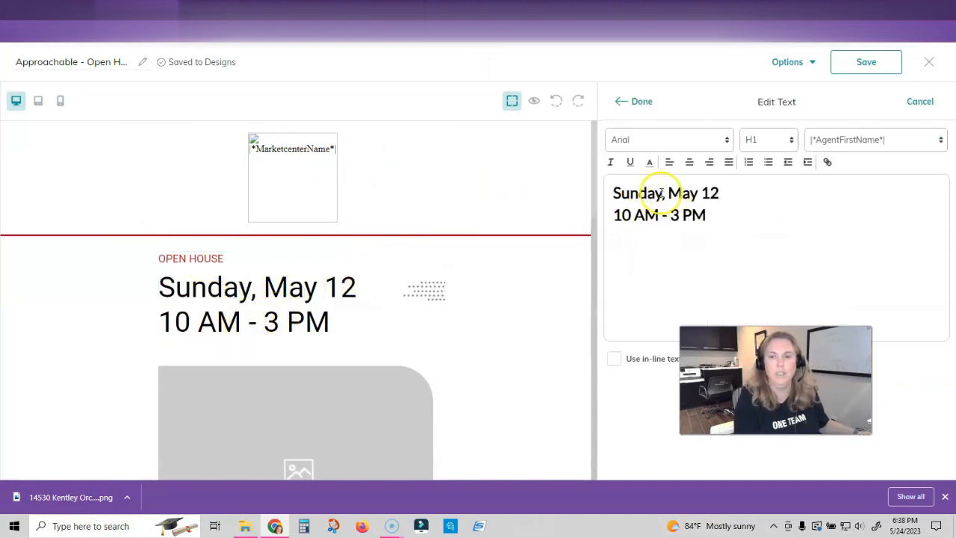
pyautogui.moveTo(619, 194); pyautogui.dragTo(660, 196)
pyautogui.write('atur')
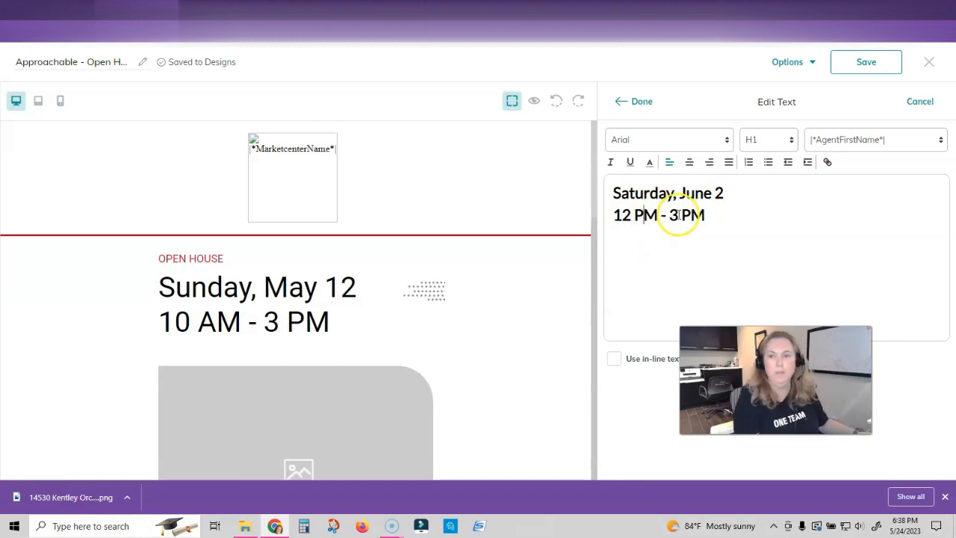
pyautogui.click(639, 104)
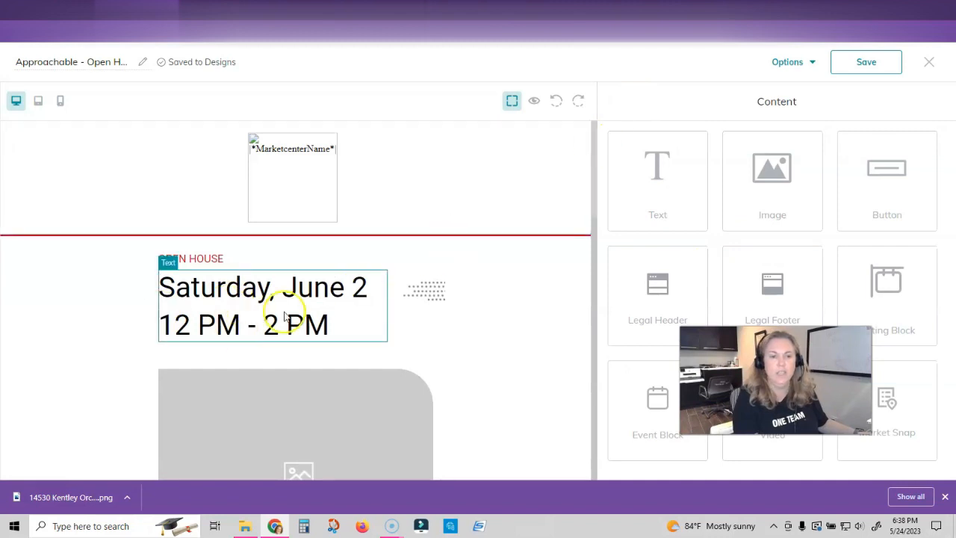
pyautogui.scroll(-2, 386, 302)
pyautogui.scroll(-1, 386, 306)
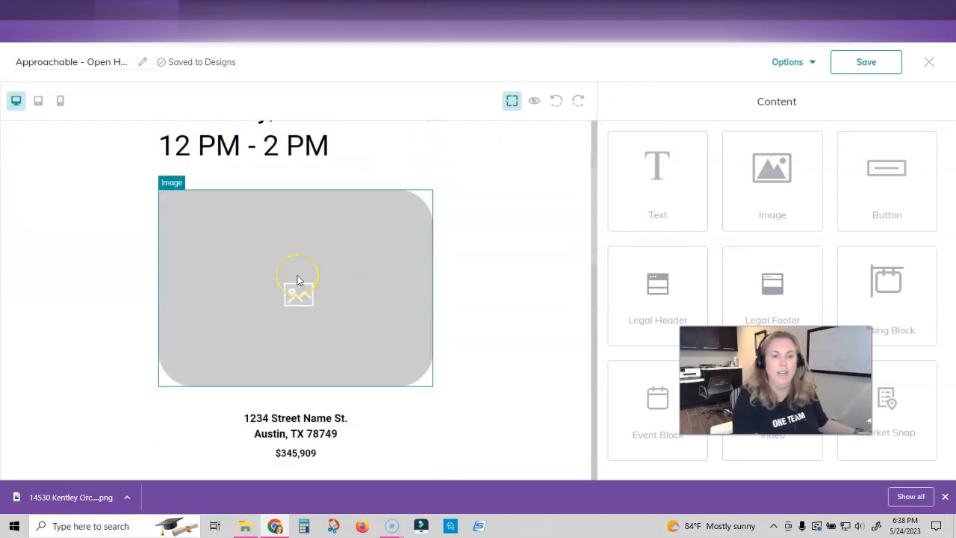
pyautogui.scroll(-1, 297, 280)
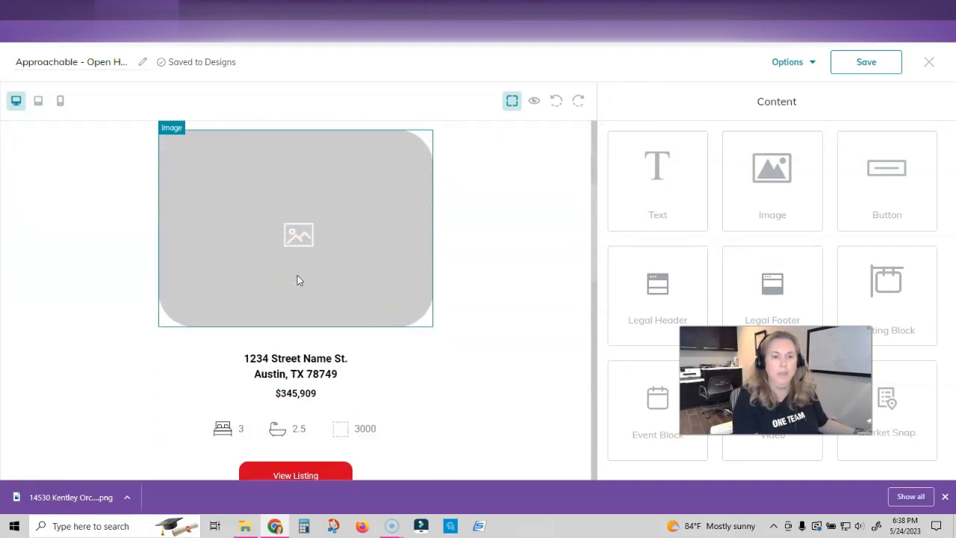
pyautogui.scroll(1, 297, 280)
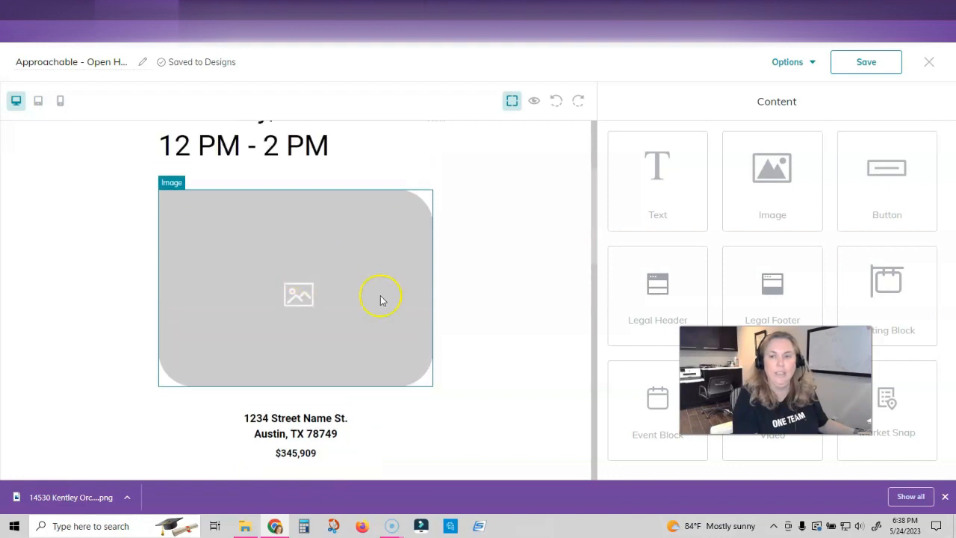
pyautogui.scroll(-6, 457, 345)
pyautogui.scroll(4, 451, 341)
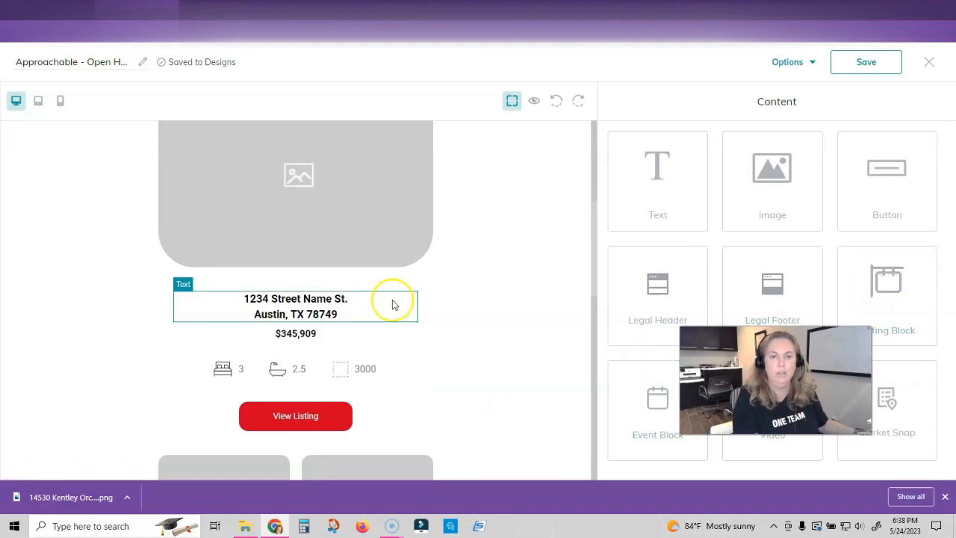
pyautogui.scroll(4, 391, 301)
pyautogui.scroll(-2, 391, 300)
pyautogui.moveTo(886, 288)
pyautogui.mouseDown()
pyautogui.moveTo(359, 197)
pyautogui.moveTo(354, 171)
pyautogui.moveTo(311, 346)
pyautogui.moveTo(331, 396)
pyautogui.moveTo(515, 370)
pyautogui.moveTo(847, 265)
pyautogui.moveTo(869, 279)
pyautogui.moveTo(407, 257)
pyautogui.moveTo(402, 276)
pyautogui.moveTo(285, 325)
pyautogui.moveTo(306, 270)
pyautogui.moveTo(307, 229)
pyautogui.moveTo(305, 251)
pyautogui.moveTo(896, 279)
pyautogui.mouseUp()
pyautogui.scroll(-4, 442, 259)
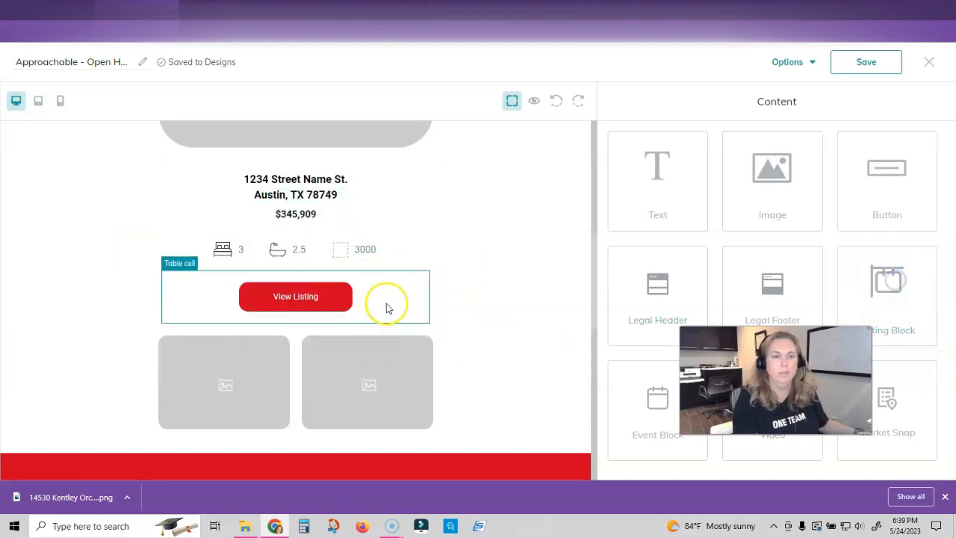
pyautogui.scroll(4, 405, 296)
pyautogui.click(251, 248)
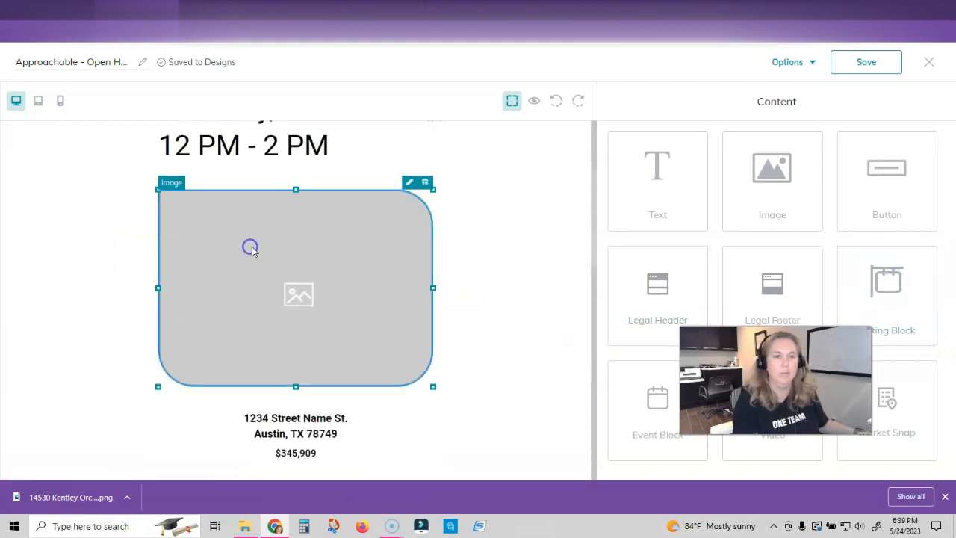
pyautogui.click(409, 182)
pyautogui.click(833, 284)
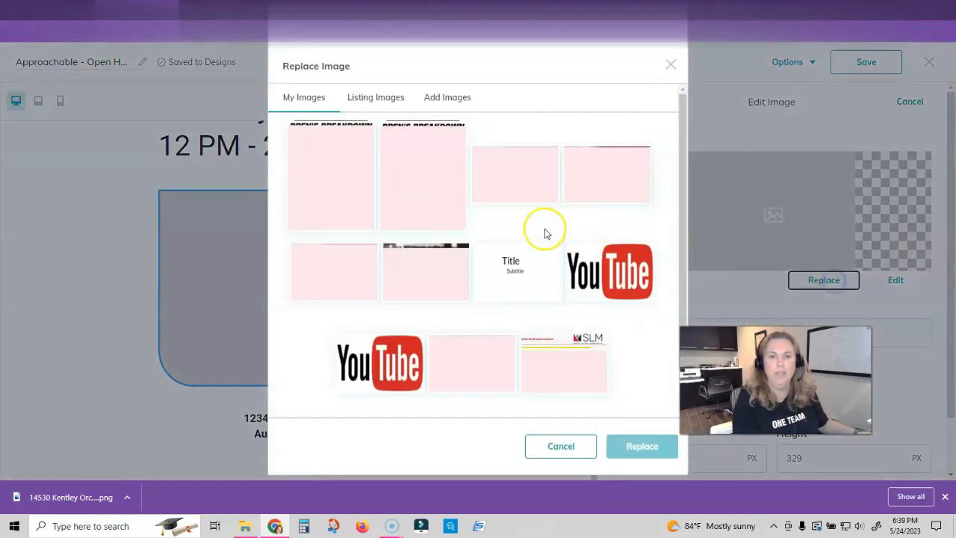
pyautogui.click(387, 97)
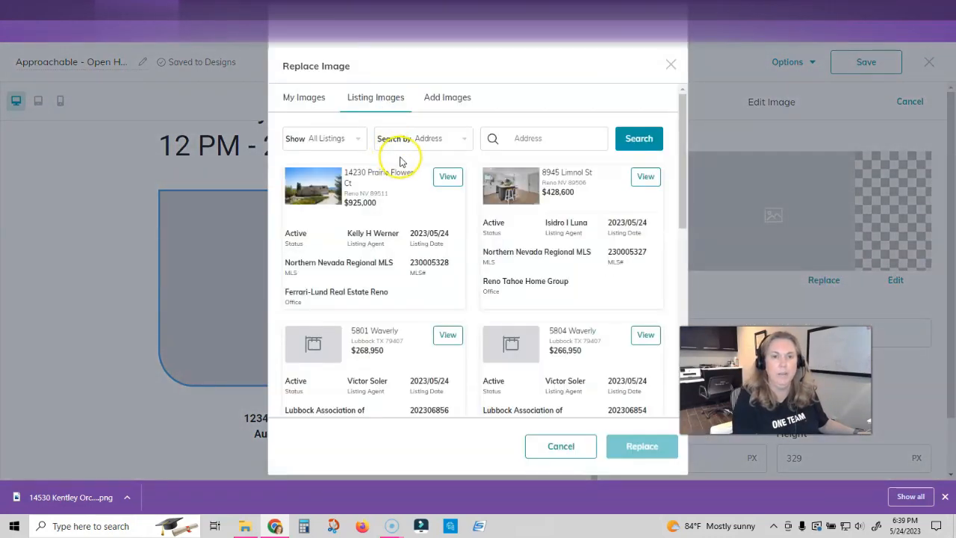
pyautogui.click(520, 139)
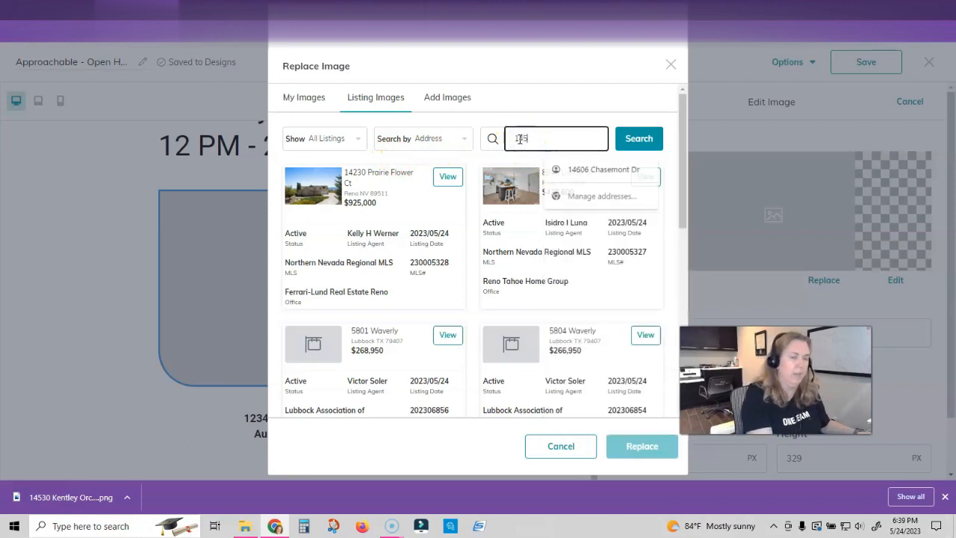
pyautogui.click(448, 177)
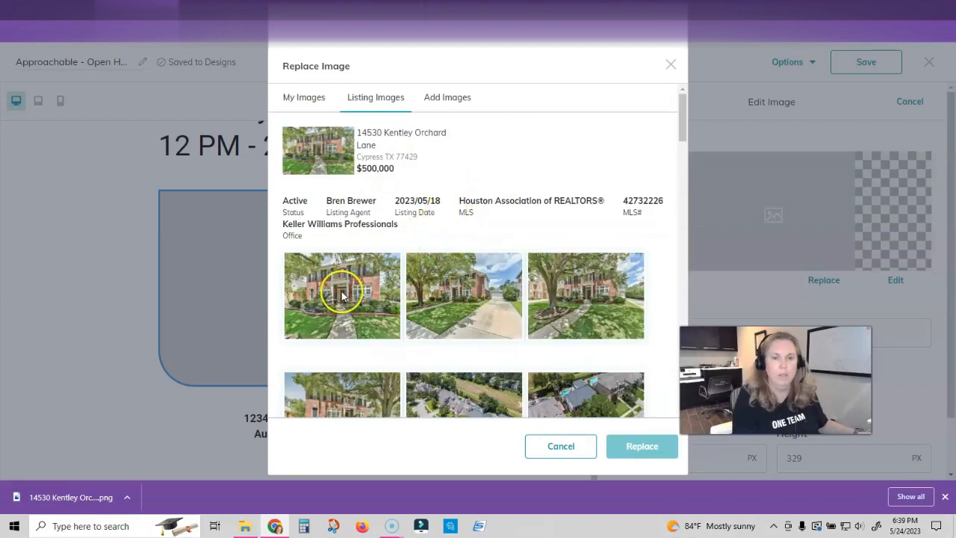
pyautogui.scroll(-9, 420, 271)
pyautogui.scroll(-2, 463, 245)
pyautogui.click(567, 250)
pyautogui.click(648, 452)
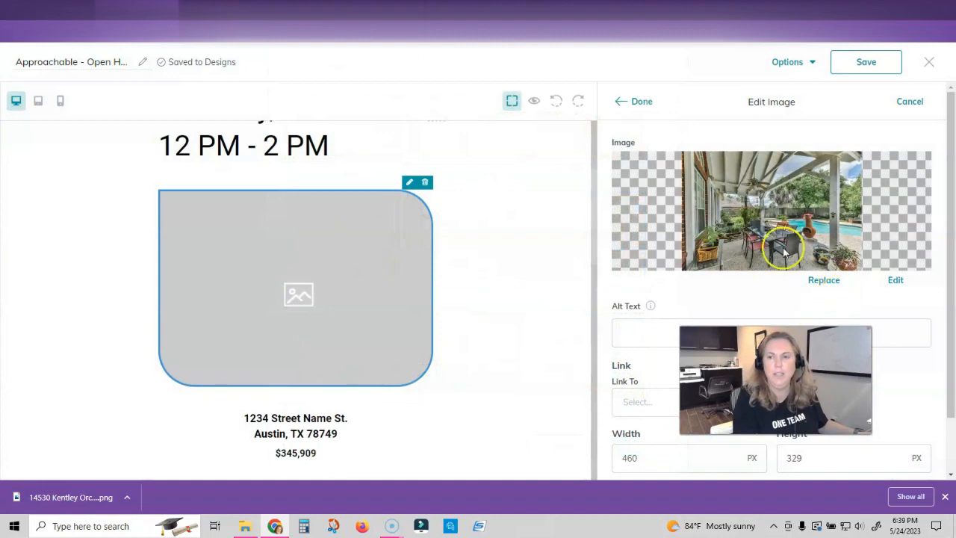
pyautogui.click(639, 101)
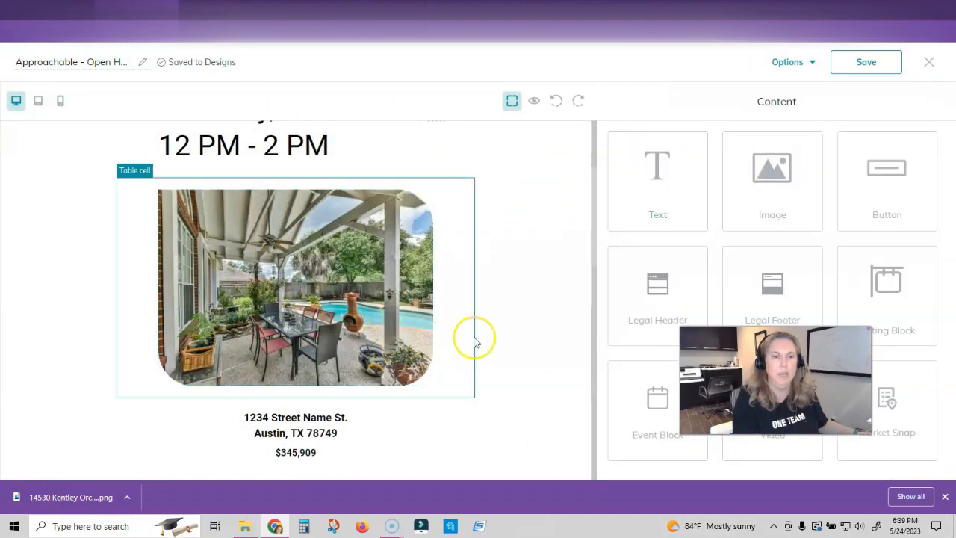
pyautogui.scroll(-2, 448, 310)
pyautogui.click(302, 314)
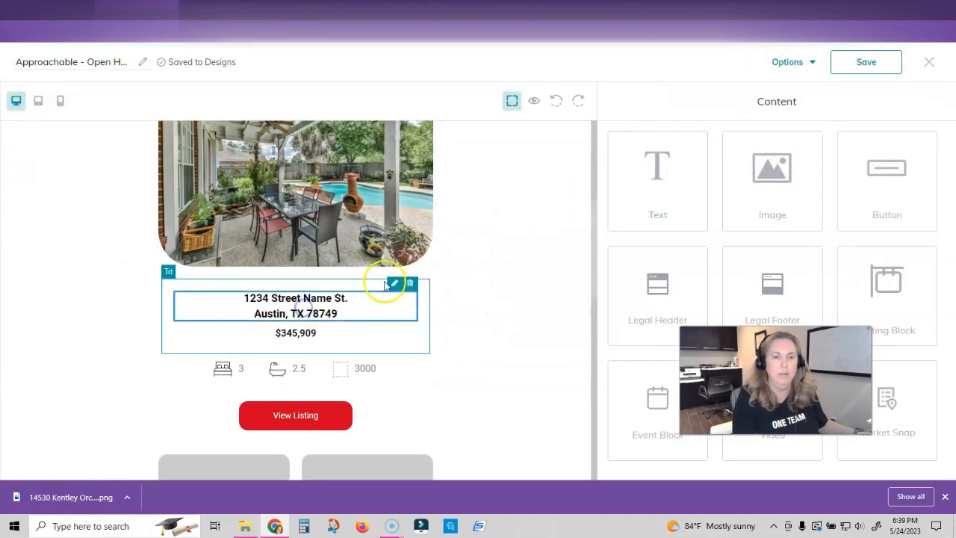
pyautogui.click(395, 288)
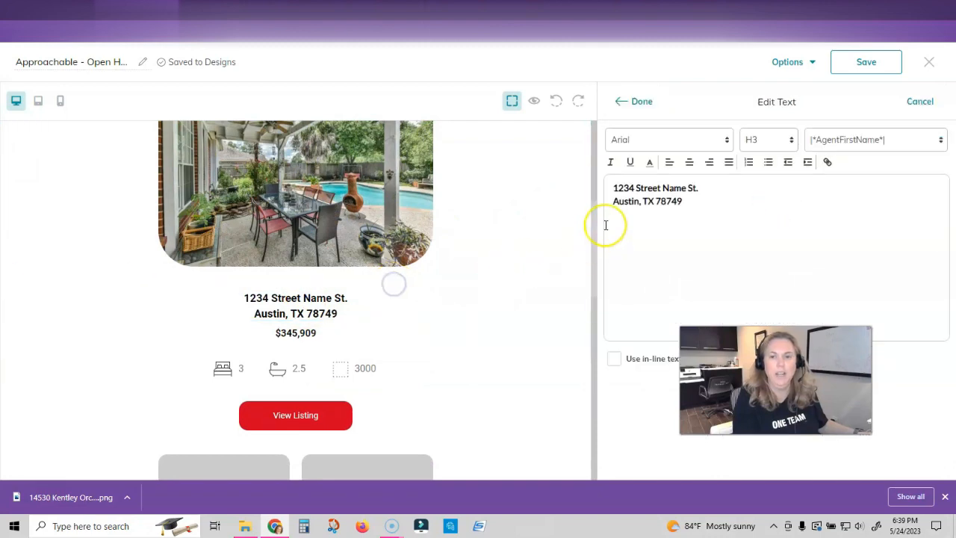
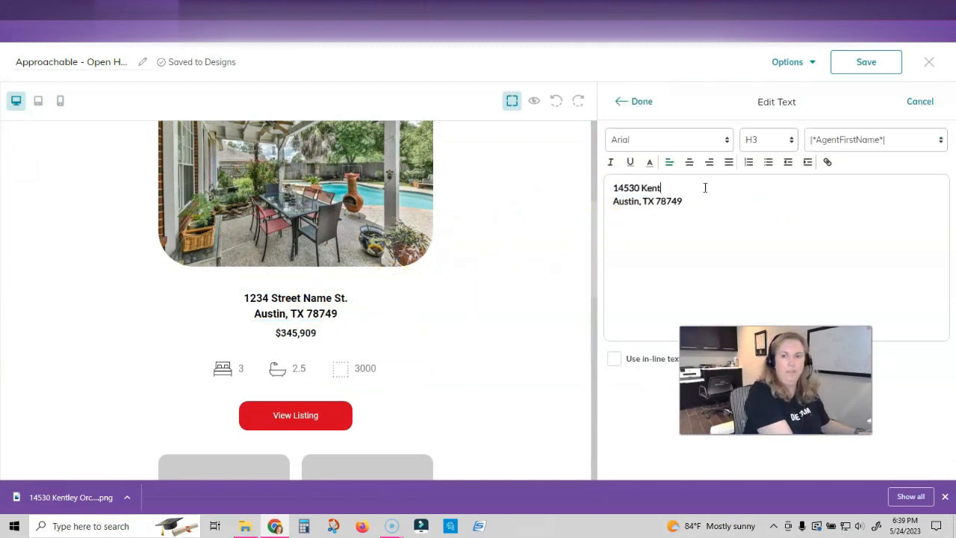
pyautogui.moveTo(683, 202); pyautogui.dragTo(608, 206)
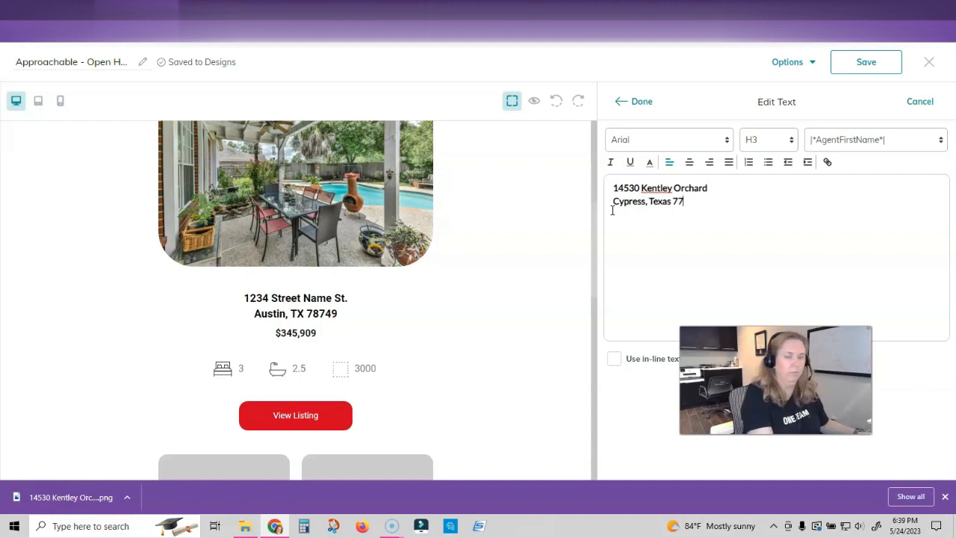
pyautogui.click(643, 108)
# - Centre both the street and city address lines
pyautogui.click(408, 282)
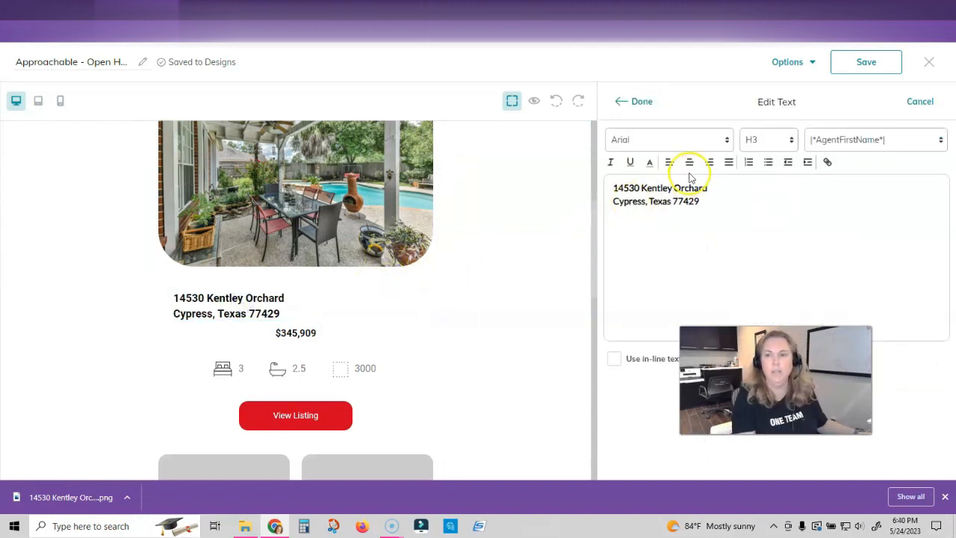
pyautogui.click(689, 162)
pyautogui.click(612, 202)
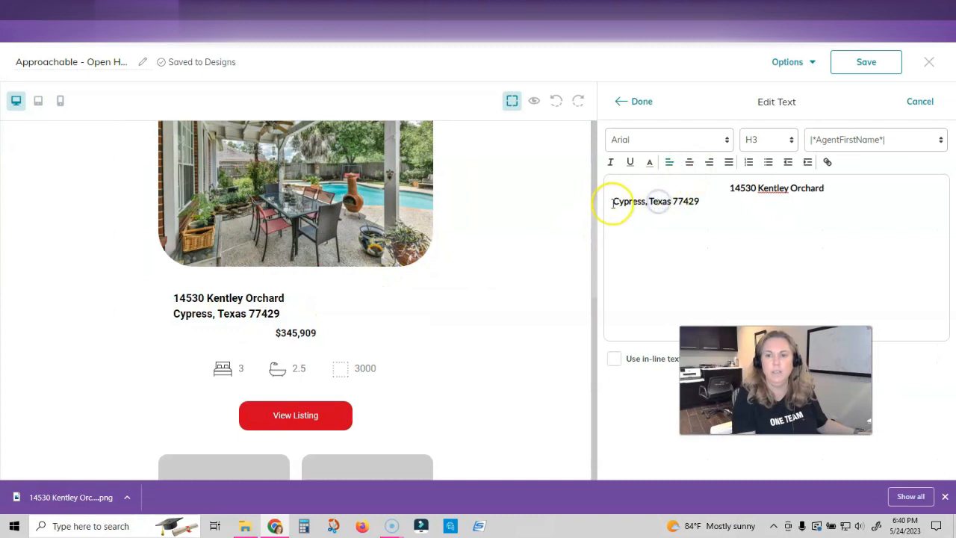
pyautogui.click(689, 162)
pyautogui.click(642, 101)
pyautogui.click(314, 333)
pyautogui.click(394, 316)
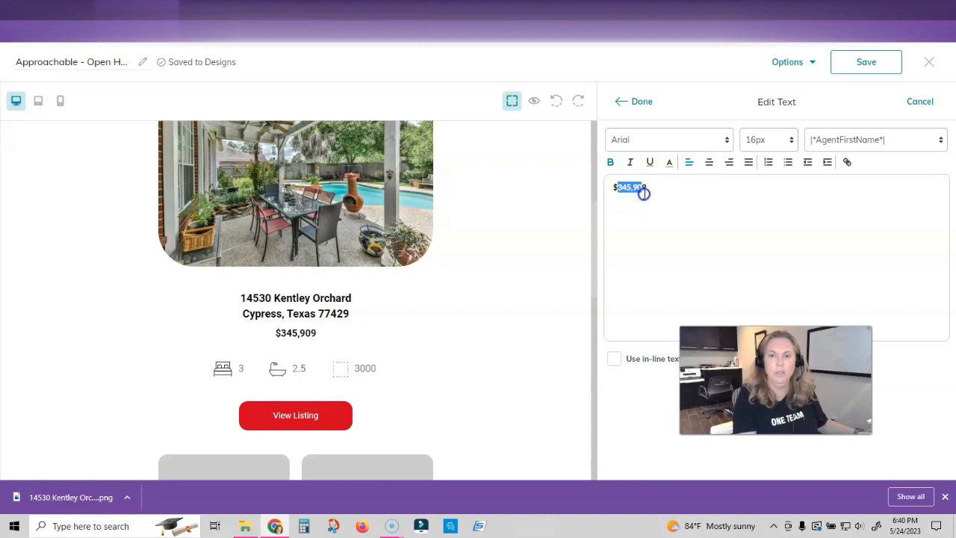
# - Set the listing price to $500,000 and centre it under the address
pyautogui.click(641, 101)
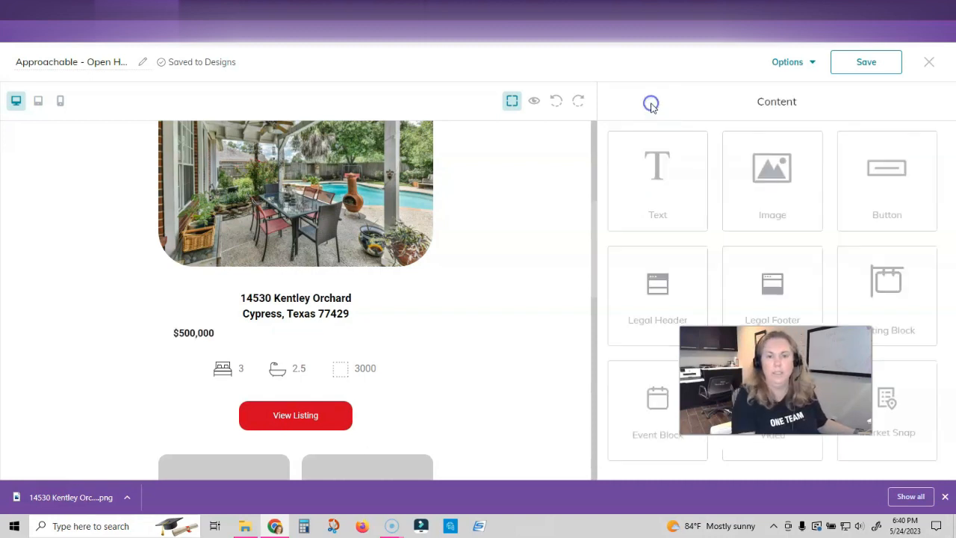
pyautogui.click(224, 333)
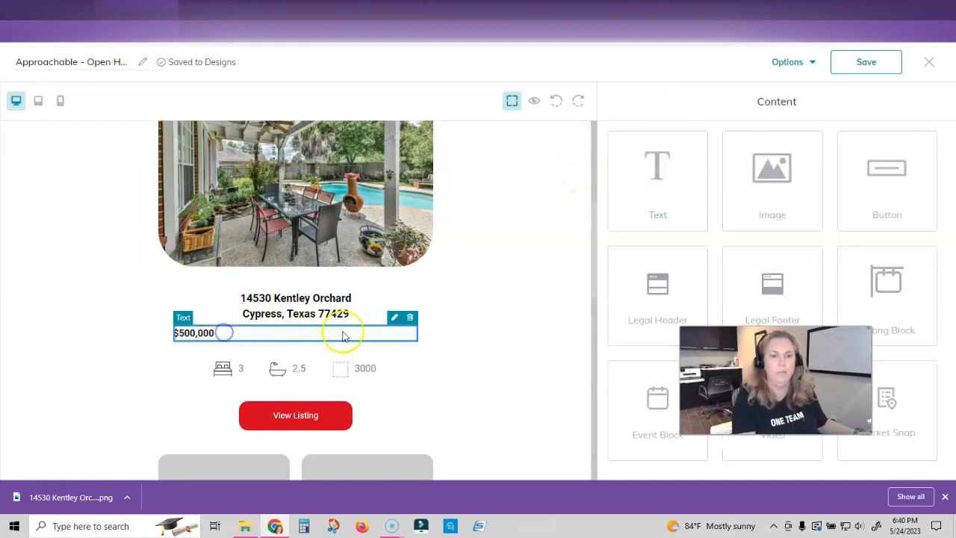
pyautogui.click(394, 316)
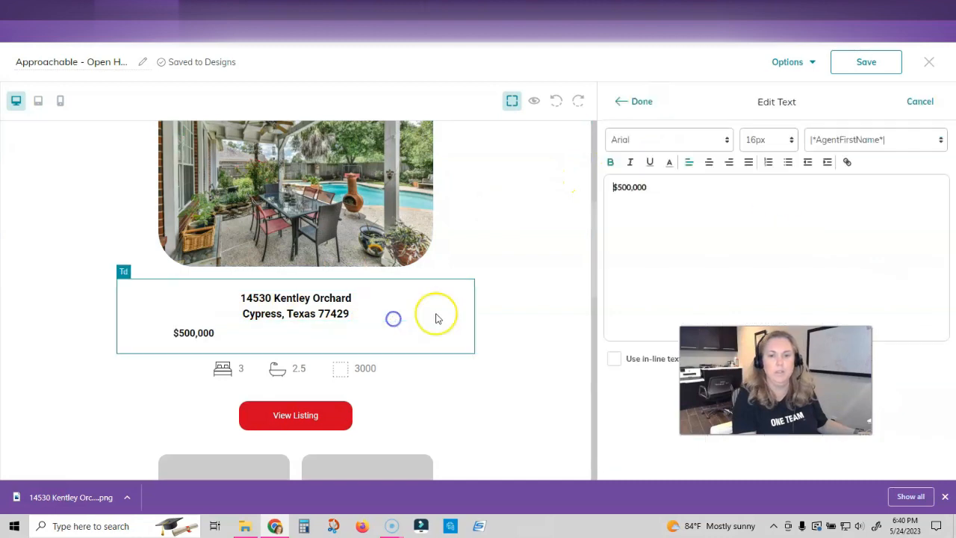
pyautogui.click(709, 163)
pyautogui.click(644, 101)
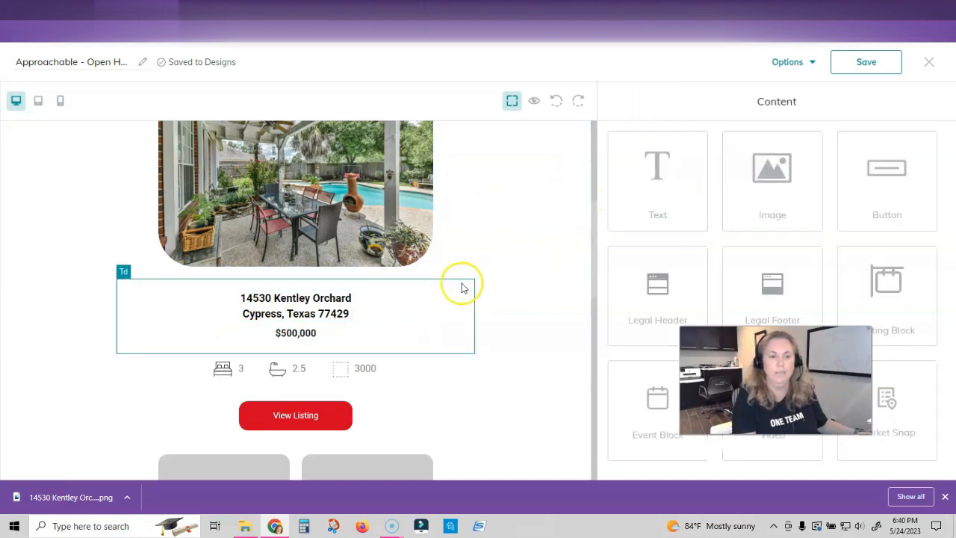
pyautogui.scroll(-1, 463, 284)
pyautogui.click(245, 313)
pyautogui.click(228, 293)
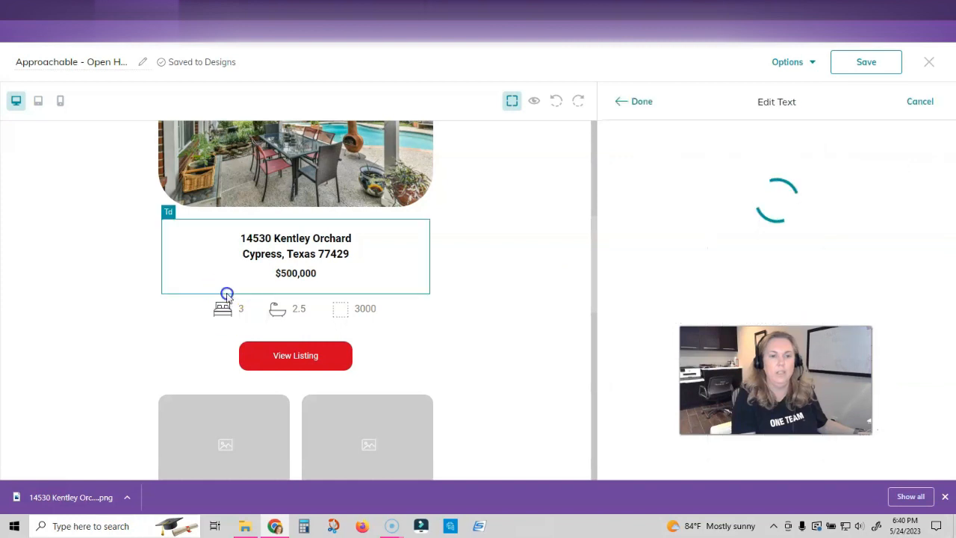
# - Update the listing specs to 4 beds, 3.5 baths and 3152 square feet
pyautogui.click(641, 102)
pyautogui.click(295, 309)
pyautogui.click(288, 291)
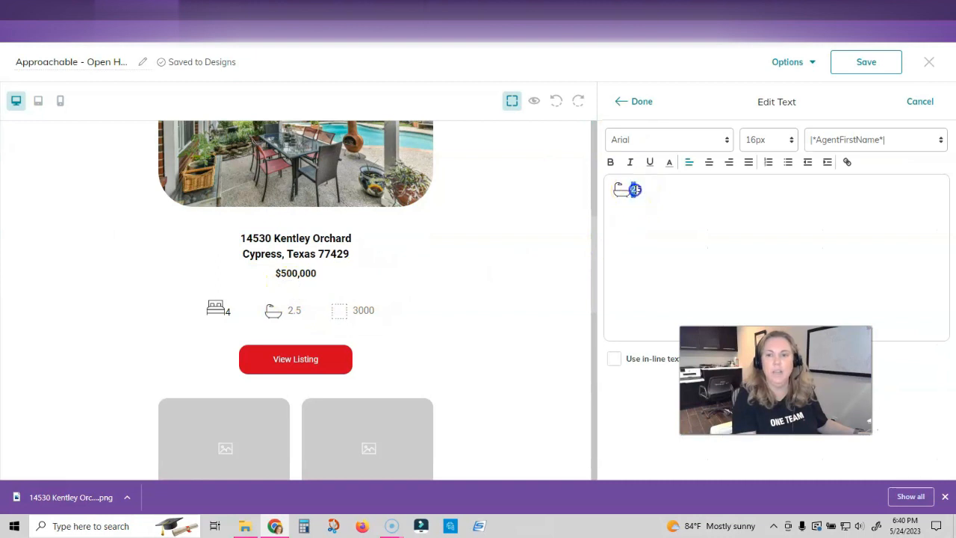
pyautogui.click(644, 103)
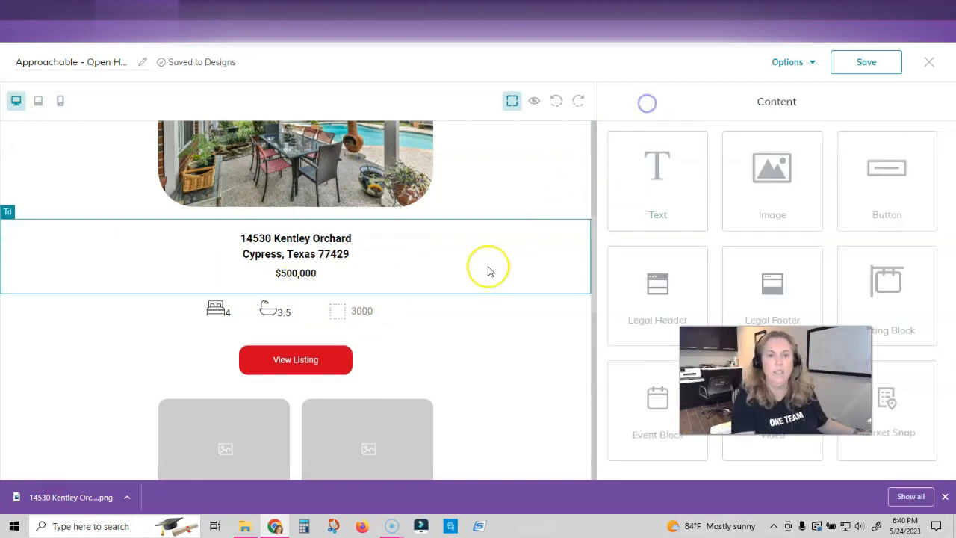
pyautogui.click(364, 314)
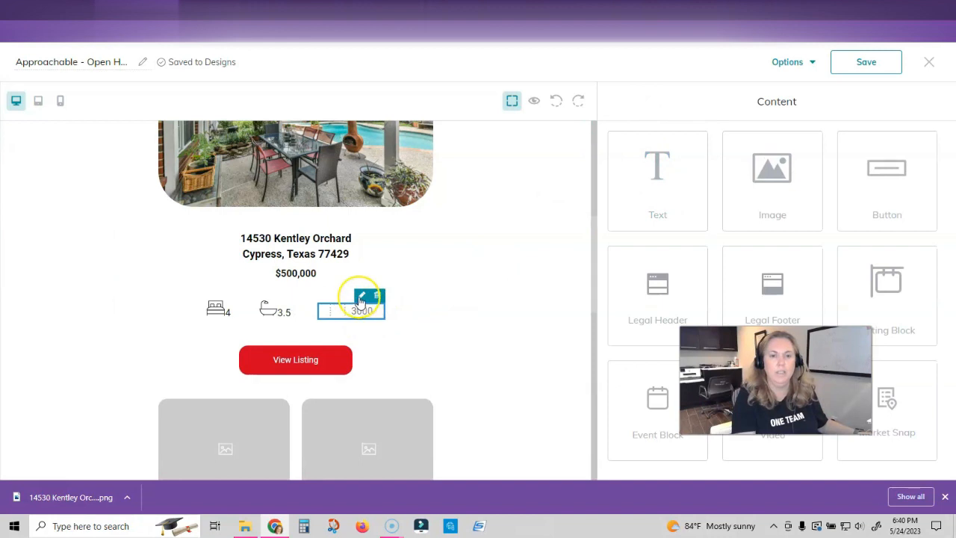
pyautogui.click(362, 297)
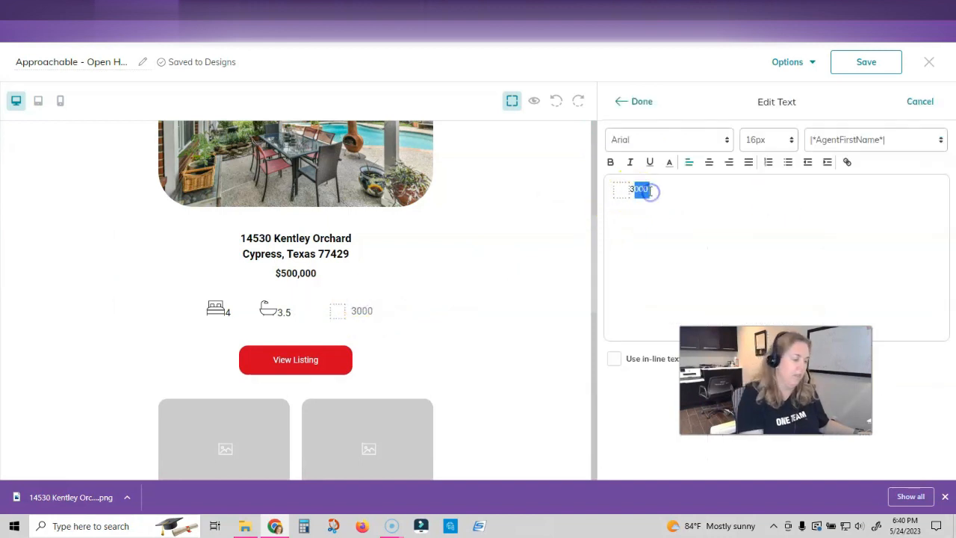
pyautogui.click(640, 100)
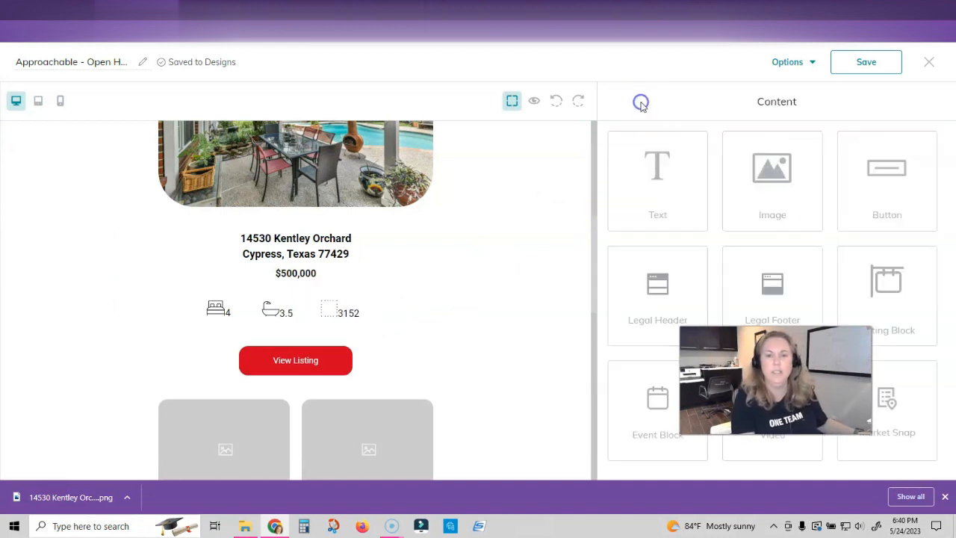
pyautogui.scroll(-2, 367, 268)
pyautogui.click(334, 248)
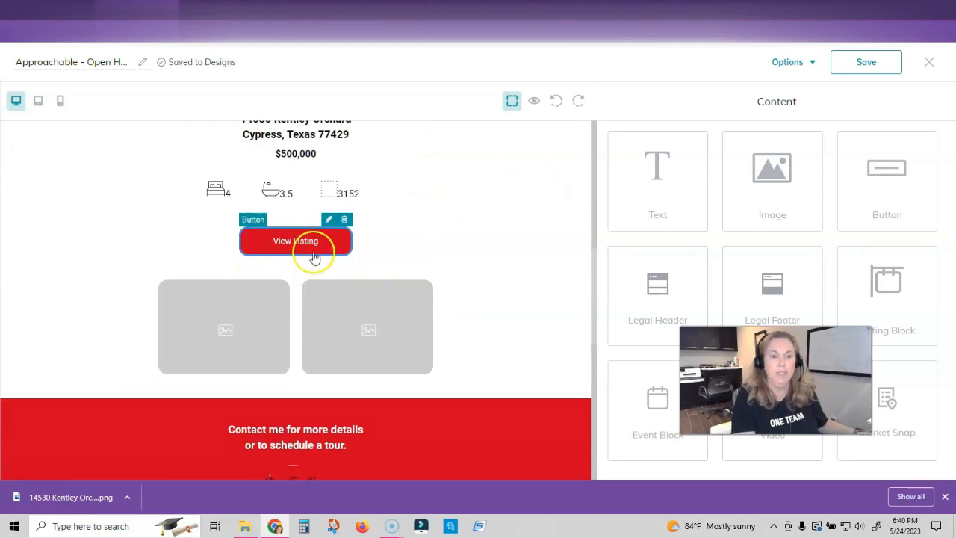
pyautogui.click(328, 219)
pyautogui.click(678, 255)
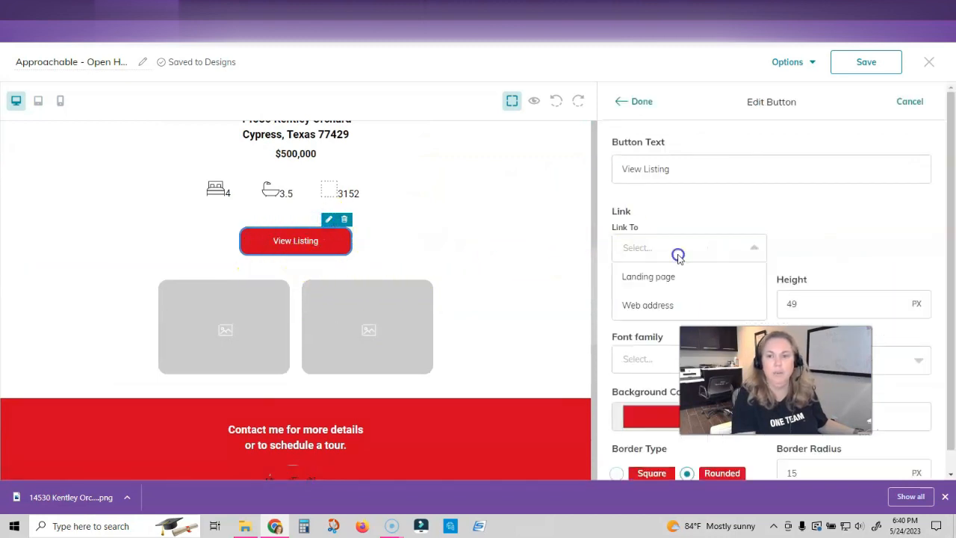
pyautogui.click(665, 277)
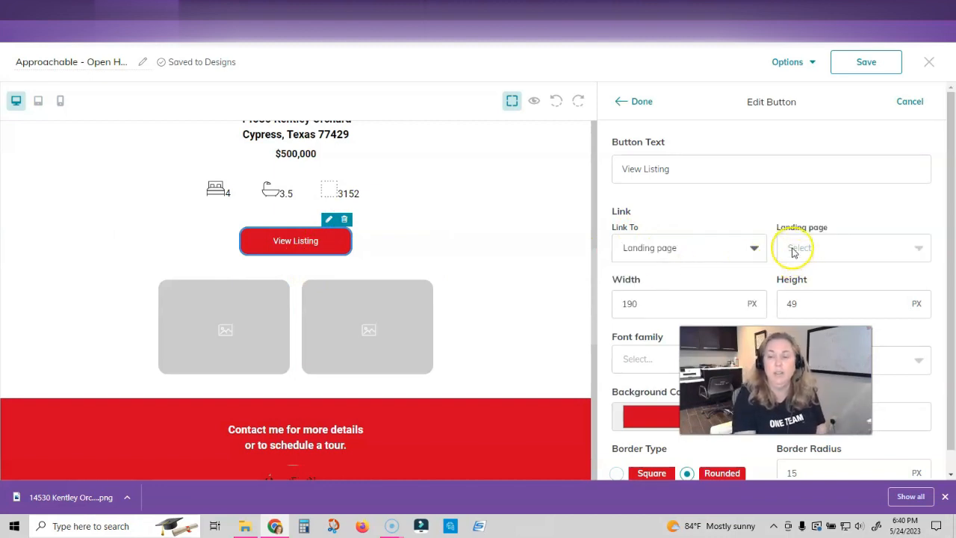
pyautogui.click(829, 253)
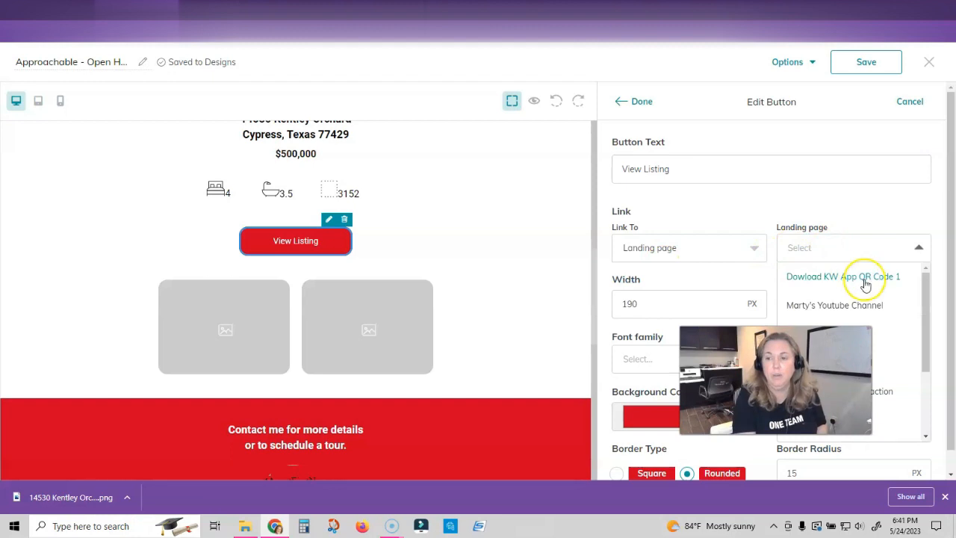
pyautogui.scroll(-2, 863, 282)
pyautogui.click(814, 257)
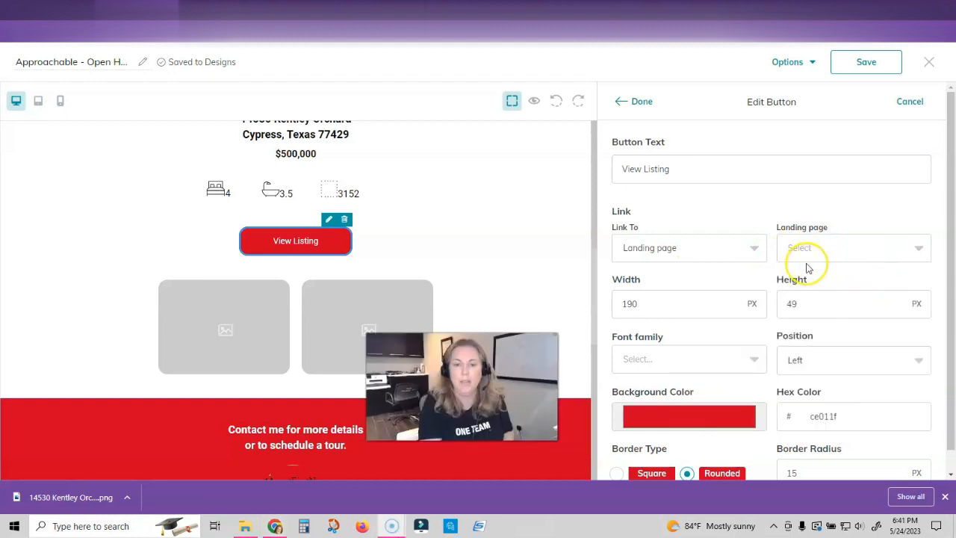
pyautogui.click(857, 254)
pyautogui.scroll(-3, 846, 307)
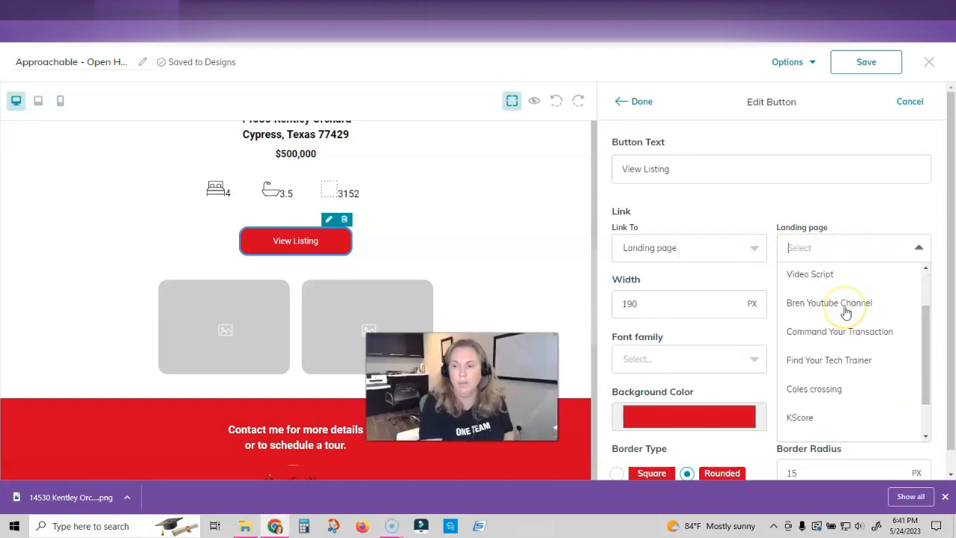
pyautogui.scroll(-5, 846, 312)
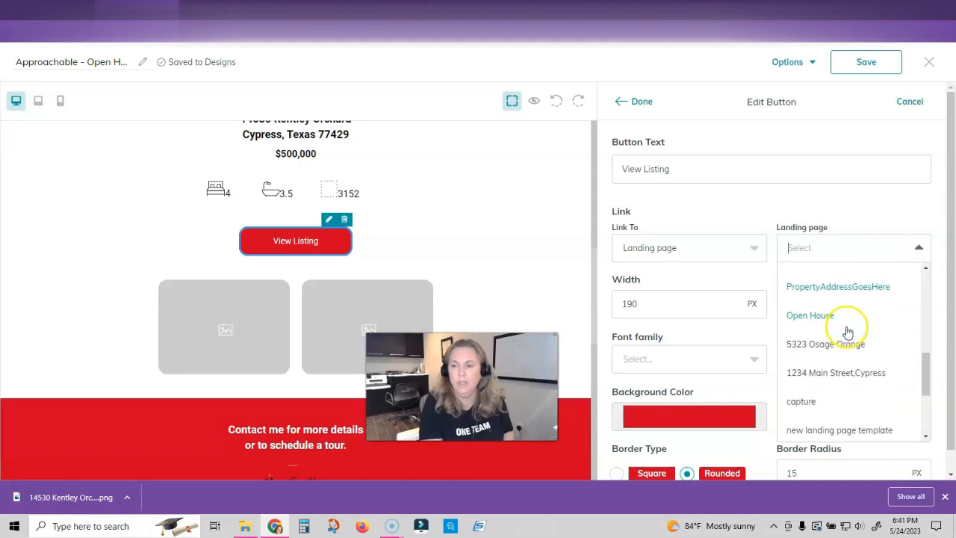
pyautogui.click(807, 399)
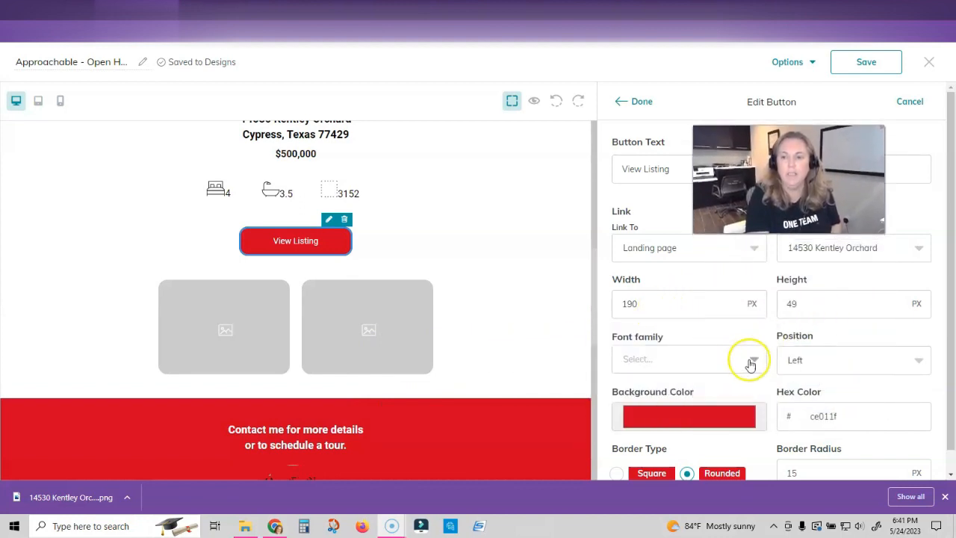
pyautogui.scroll(-1, 746, 361)
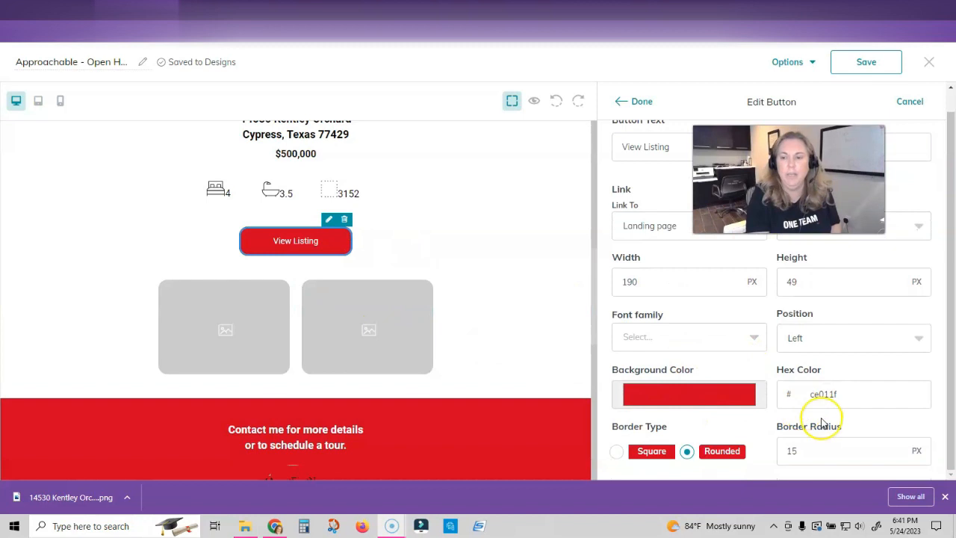
pyautogui.scroll(1, 822, 423)
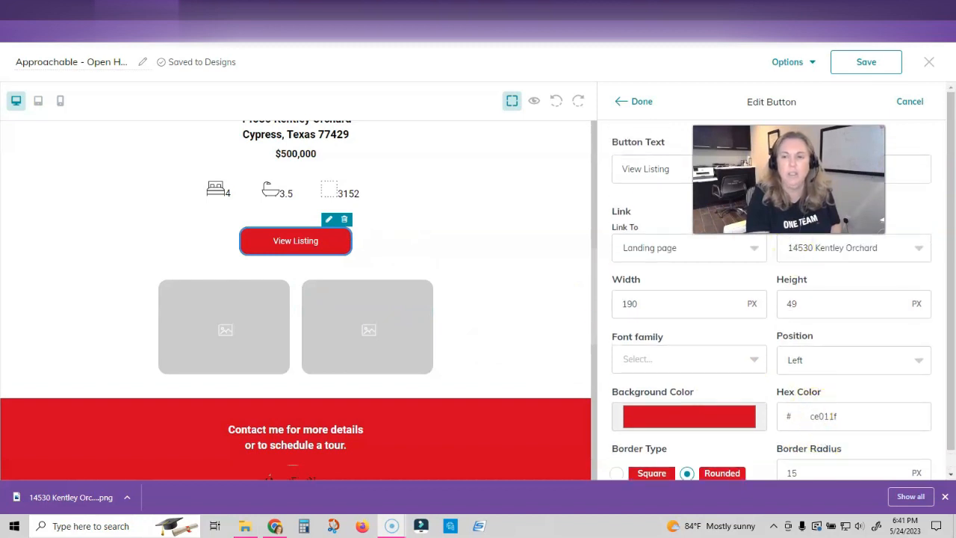
pyautogui.scroll(-1, 486, 320)
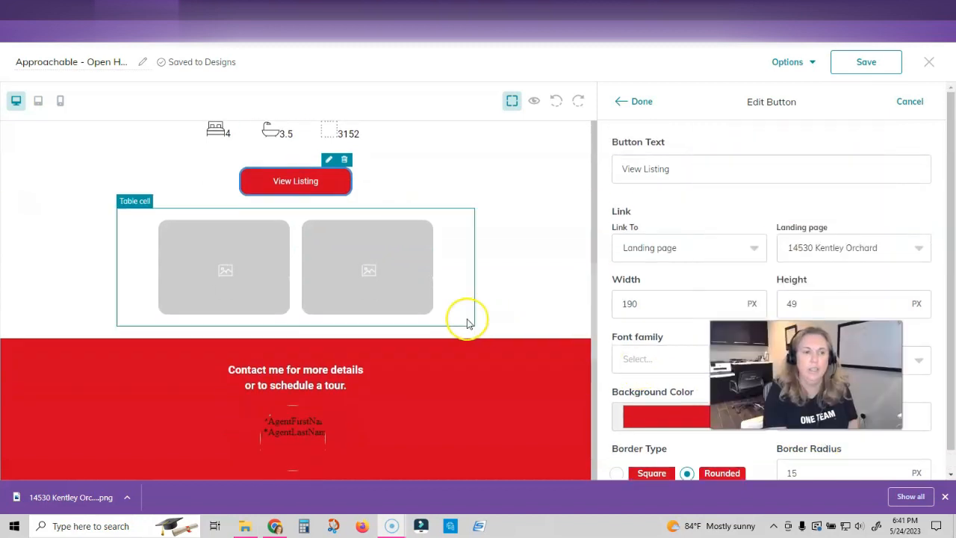
pyautogui.click(259, 262)
pyautogui.click(267, 213)
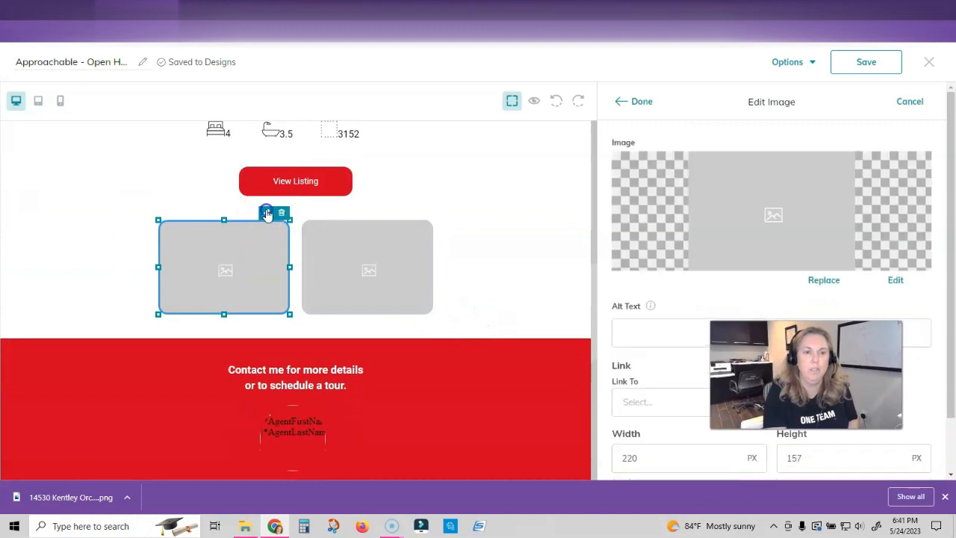
pyautogui.click(823, 279)
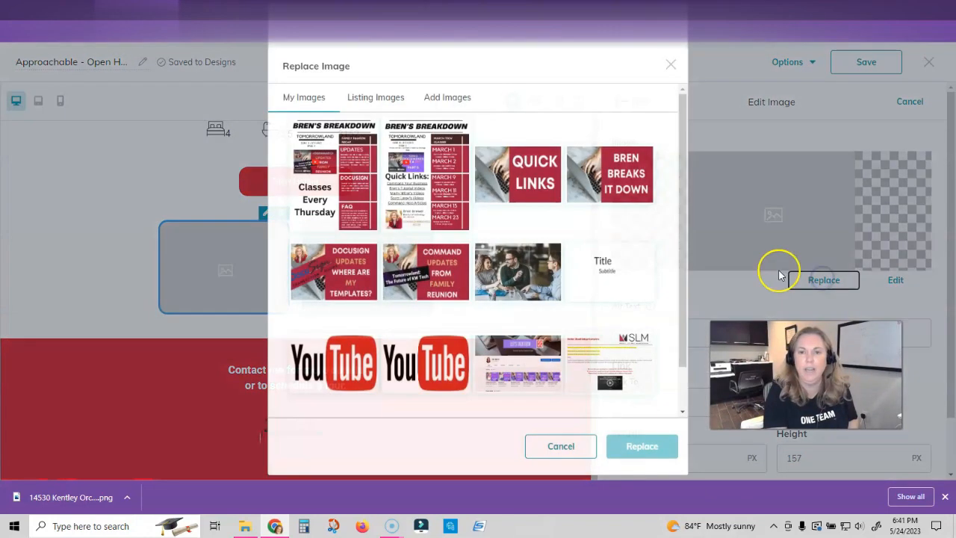
pyautogui.click(376, 97)
pyautogui.click(521, 136)
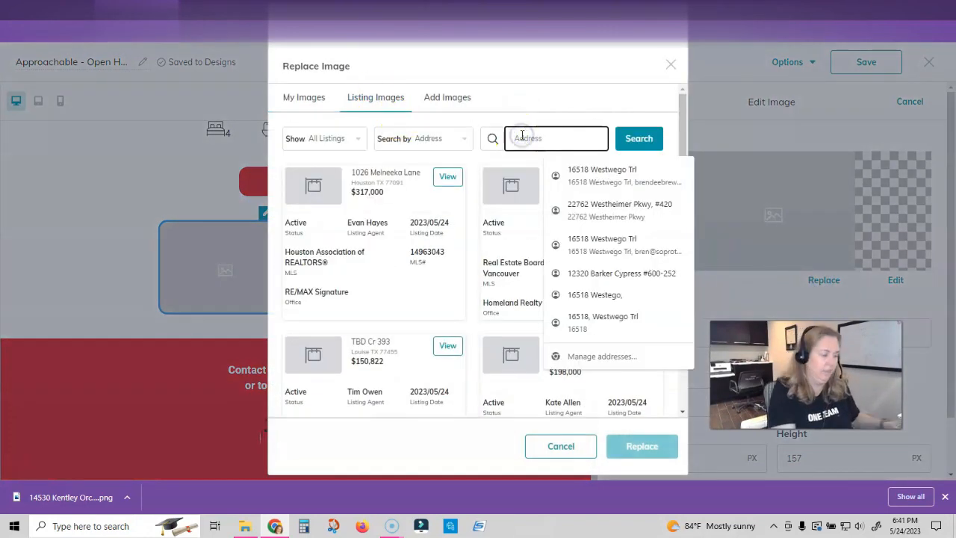
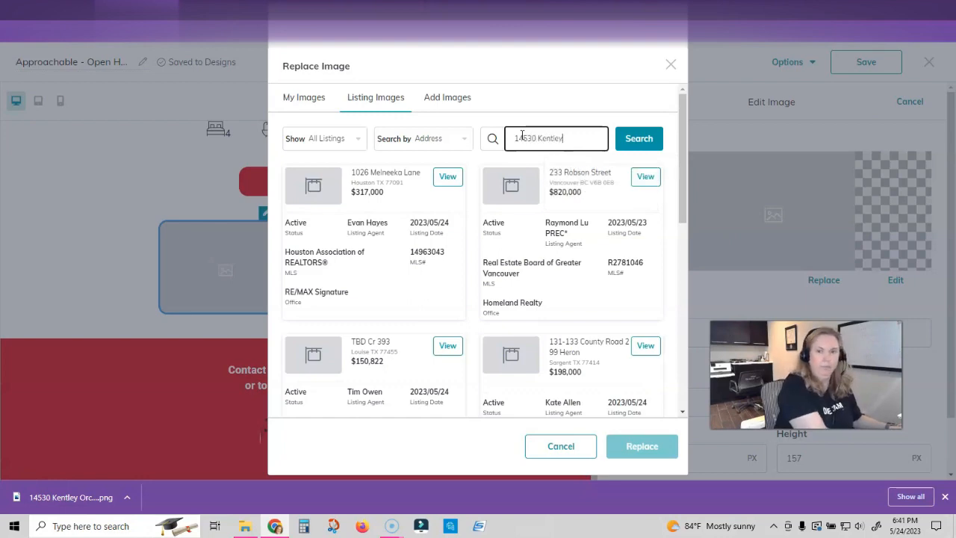
pyautogui.press('Return')
pyautogui.scroll(-6, 470, 295)
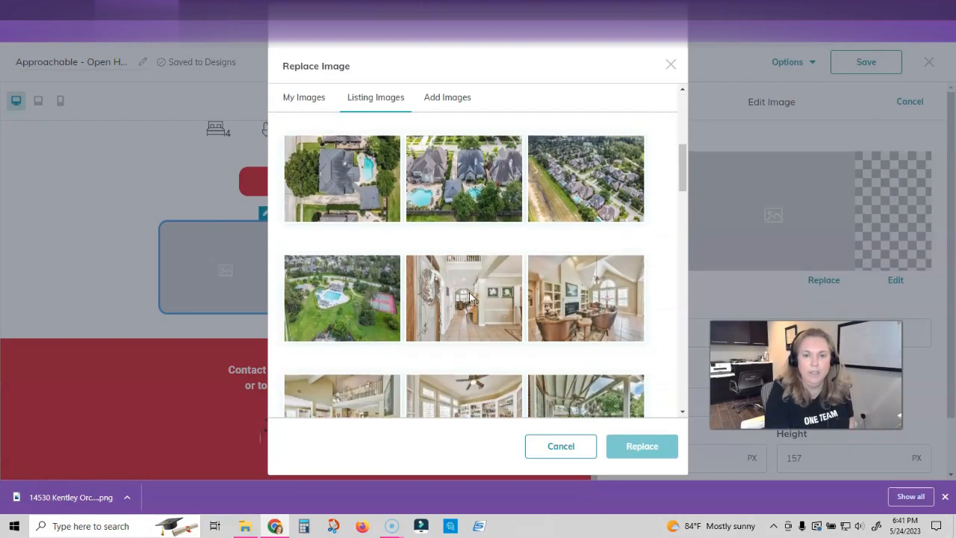
pyautogui.scroll(5, 448, 293)
pyautogui.click(365, 236)
pyautogui.click(627, 446)
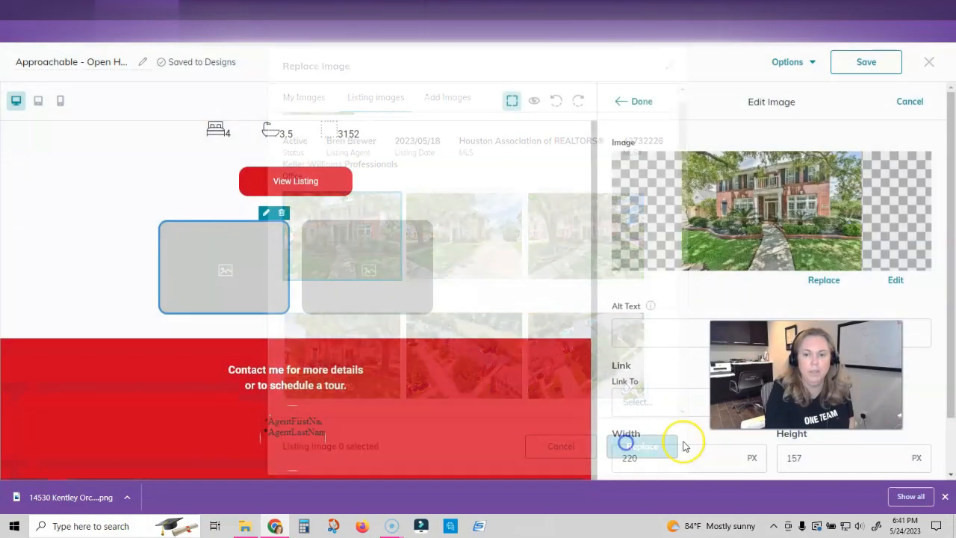
pyautogui.click(639, 101)
pyautogui.click(386, 266)
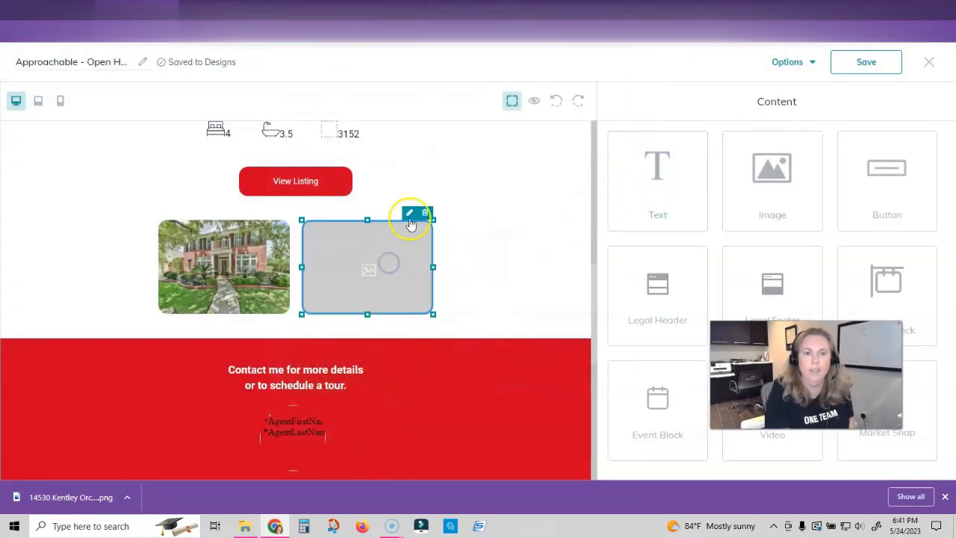
pyautogui.click(409, 215)
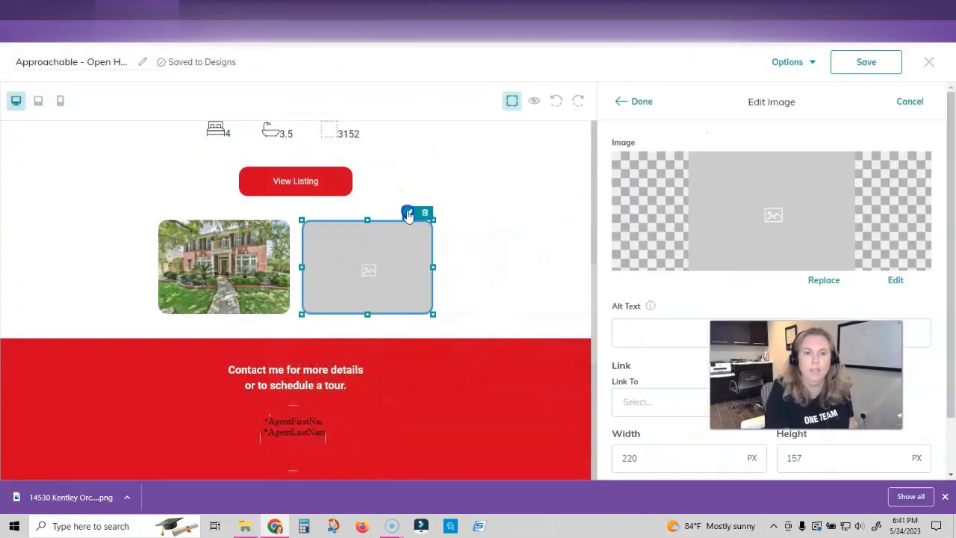
# - Replace the right photo with the interior hallway shot from the Kentley listing images
pyautogui.click(824, 286)
pyautogui.click(375, 97)
pyautogui.click(544, 139)
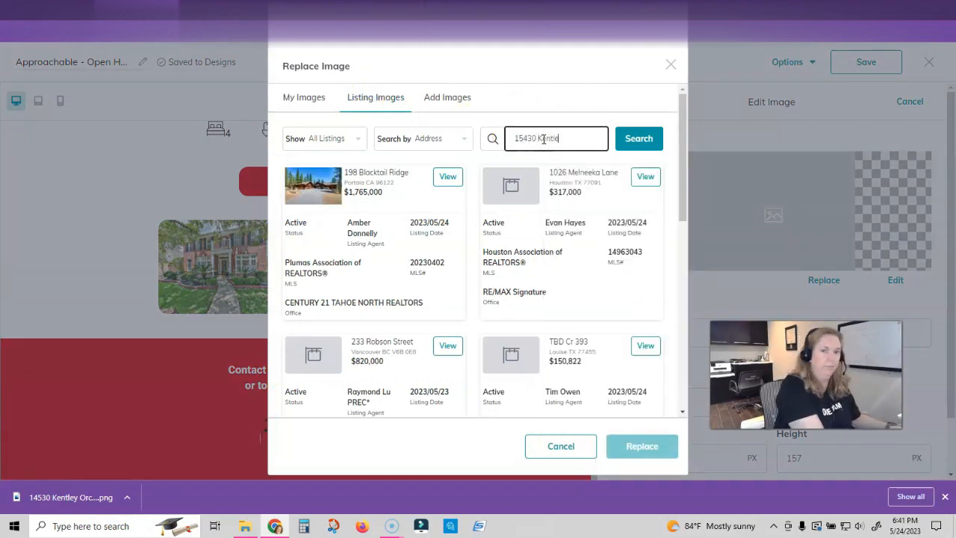
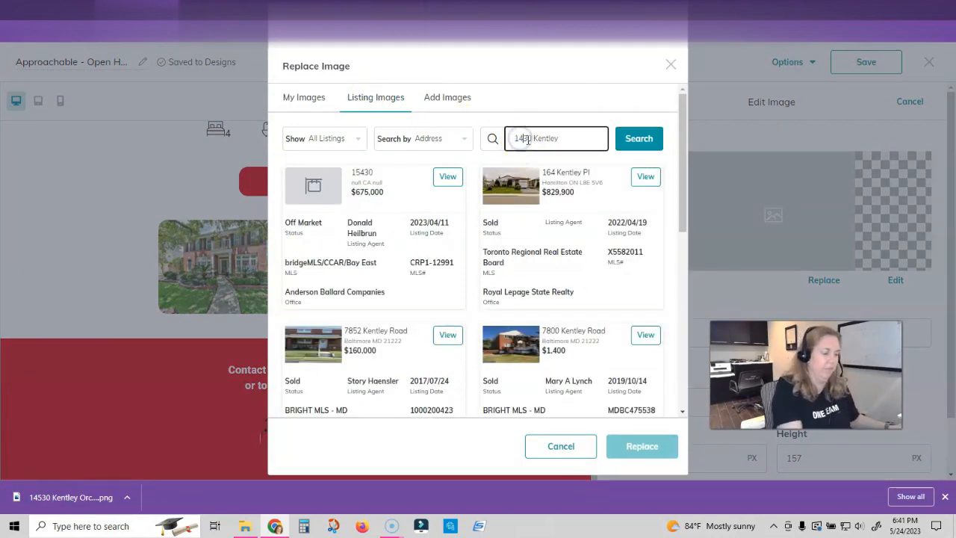
pyautogui.click(448, 176)
pyautogui.click(465, 294)
pyautogui.click(633, 442)
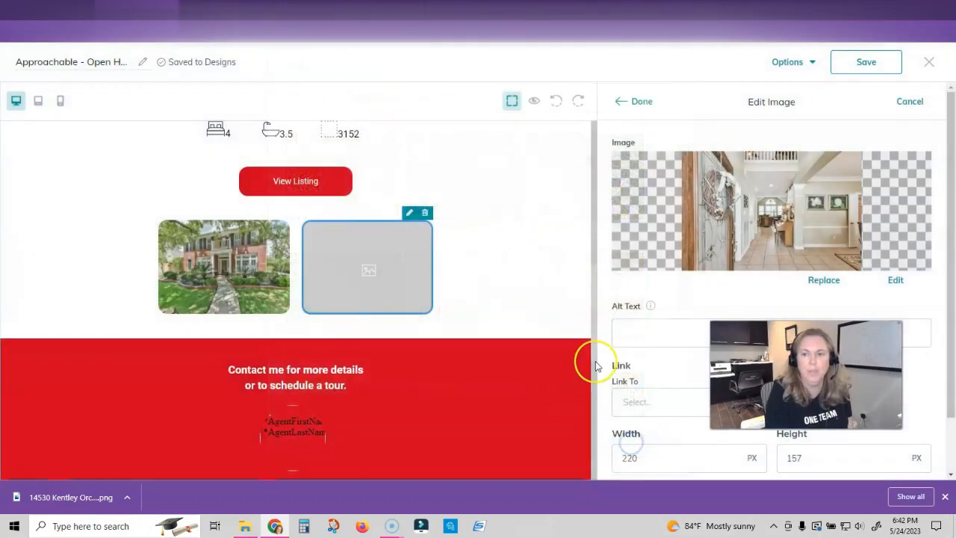
pyautogui.click(642, 101)
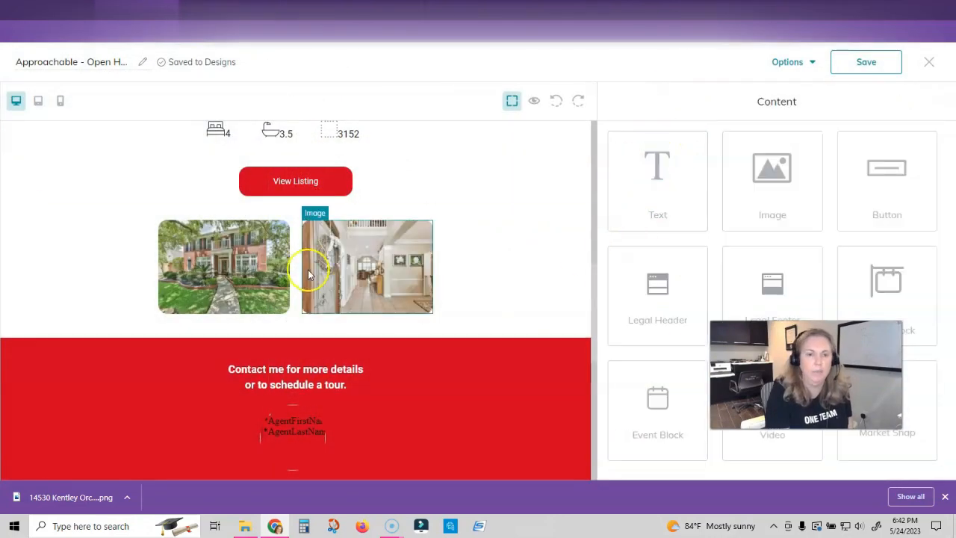
pyautogui.scroll(7, 390, 302)
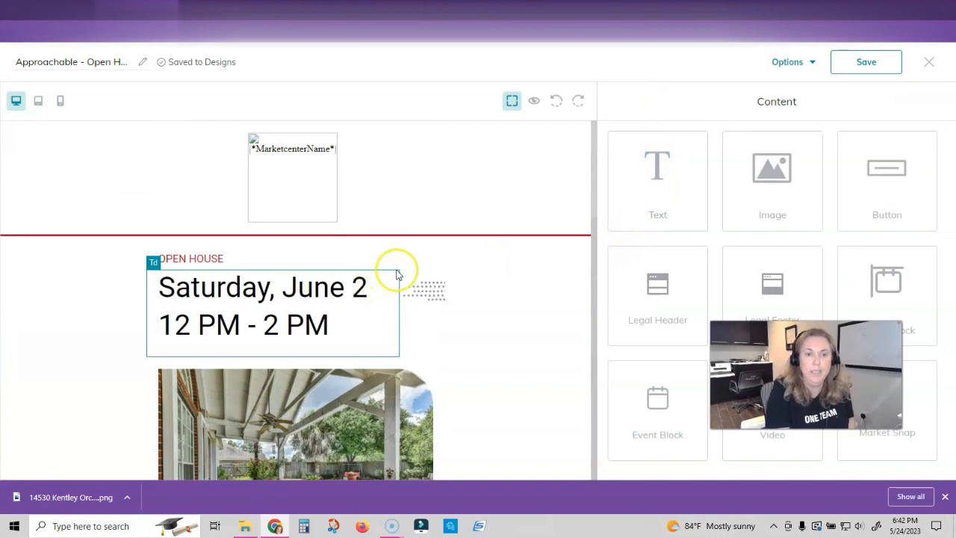
pyautogui.scroll(-2, 395, 273)
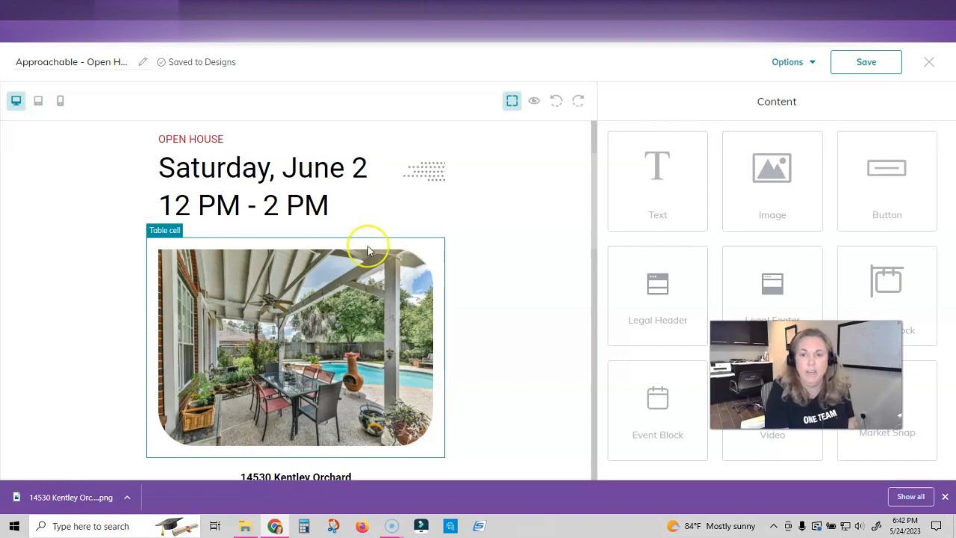
# - Preview the Approachable - Open House email and scroll through its listing details
pyautogui.click(534, 102)
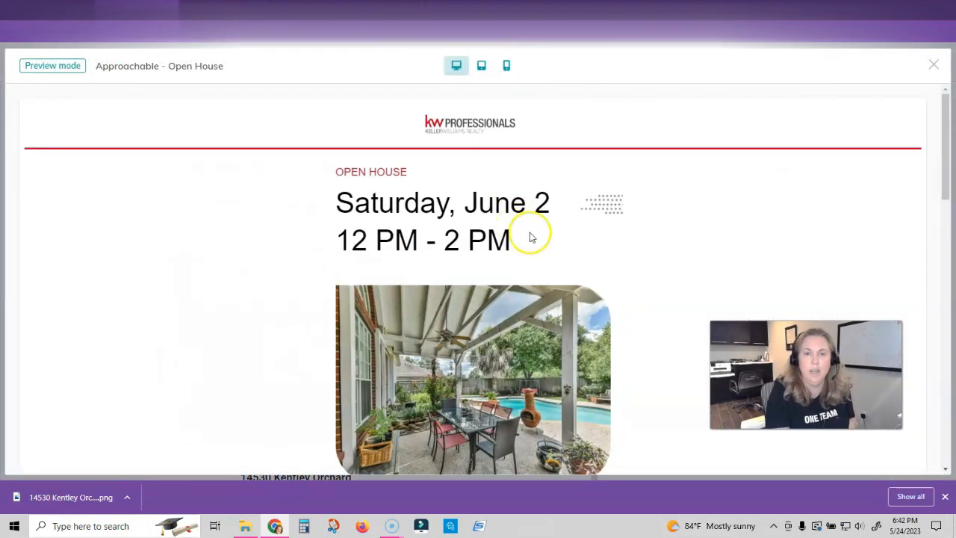
pyautogui.scroll(-1, 542, 235)
pyautogui.scroll(-10, 546, 235)
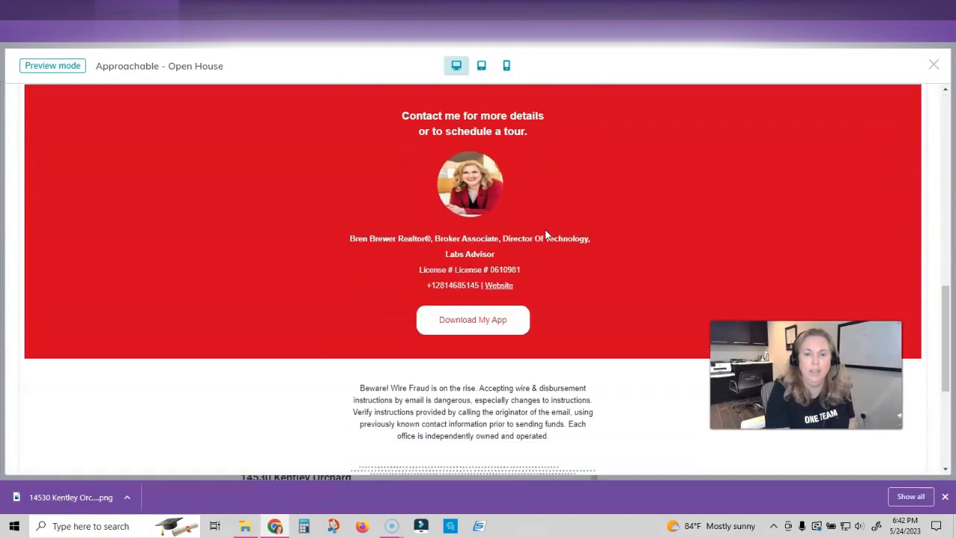
pyautogui.scroll(-3, 545, 234)
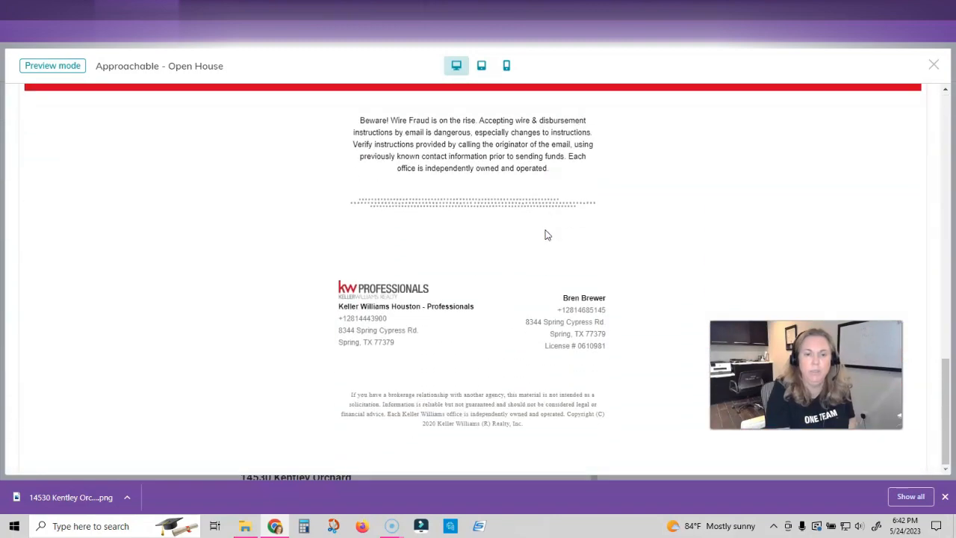
pyautogui.scroll(8, 545, 234)
pyautogui.scroll(3, 546, 231)
pyautogui.scroll(-2, 544, 235)
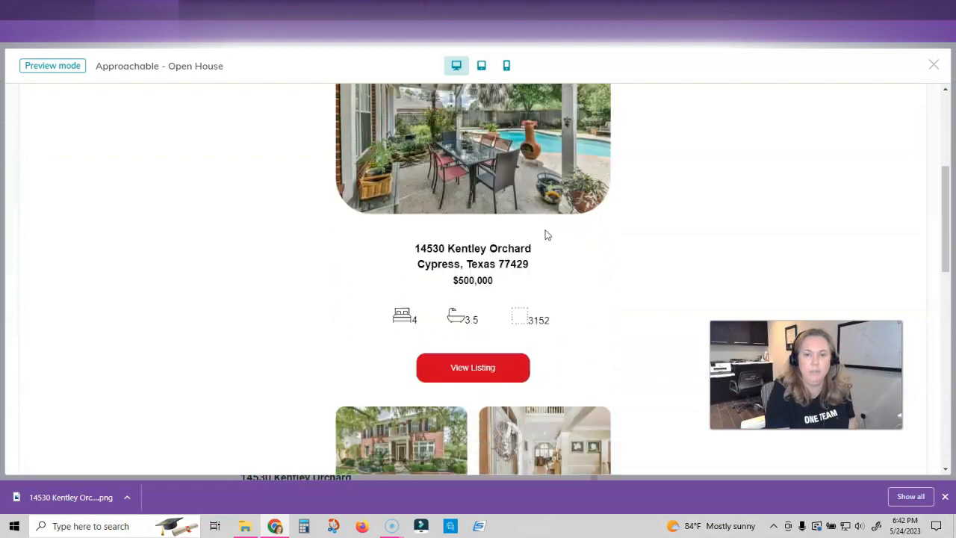
# - Try the View Listing button in the preview, then close the preview
pyautogui.click(469, 318)
pyautogui.scroll(5, 545, 316)
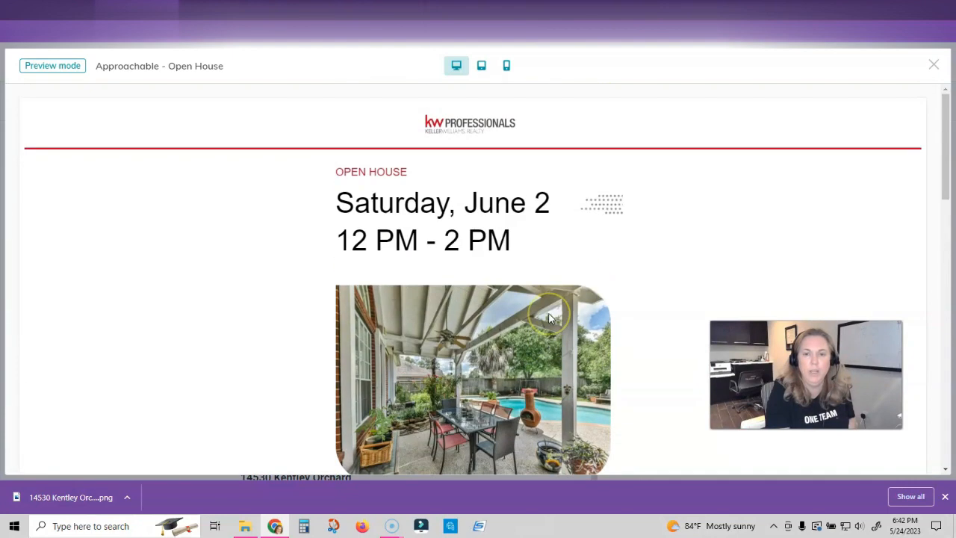
pyautogui.click(933, 65)
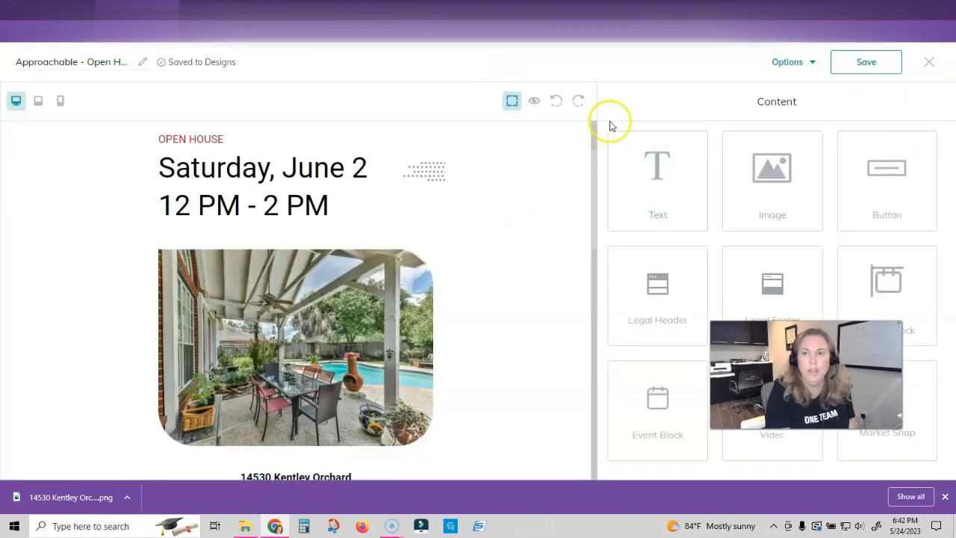
# - Send a test of the open house design to the agent's work email and check it in Gmail
pyautogui.click(785, 63)
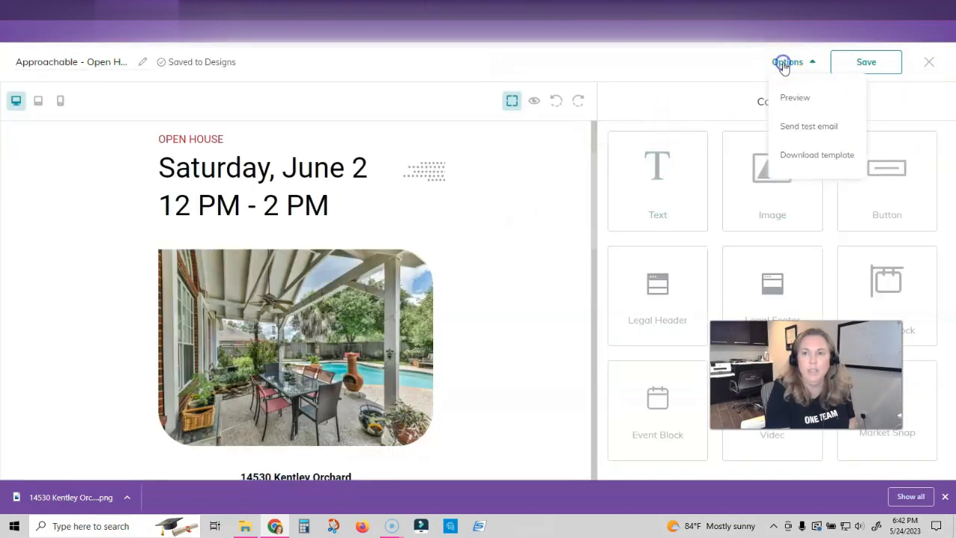
pyautogui.click(796, 126)
pyautogui.click(452, 271)
pyautogui.write('bme')
pyautogui.press('BackSpace')
pyautogui.press('BackSpace')
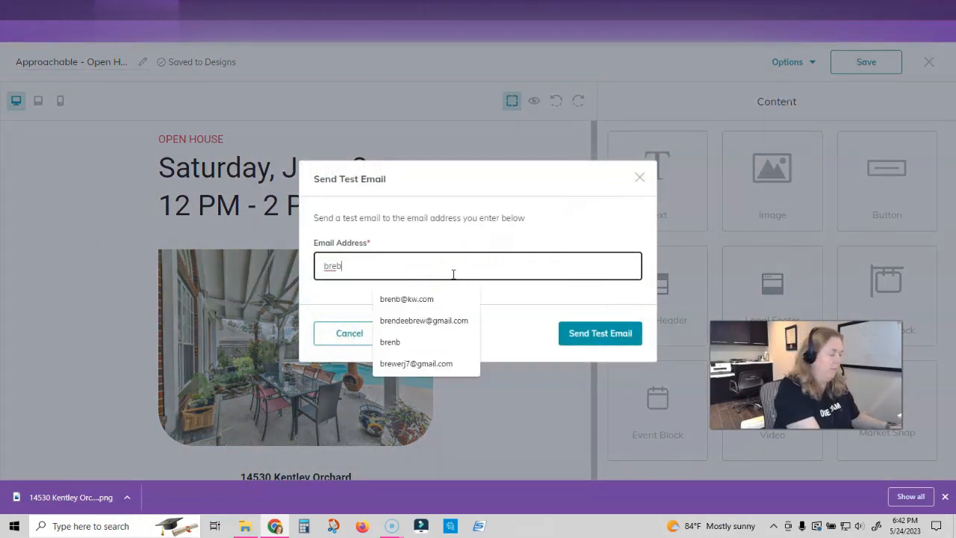
pyautogui.click(575, 336)
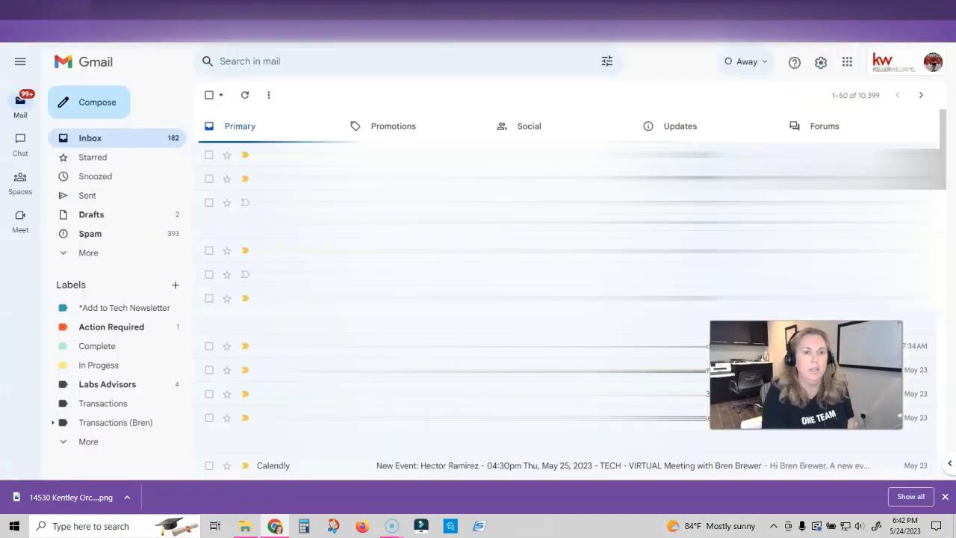
pyautogui.click(645, 220)
pyautogui.scroll(-5, 649, 224)
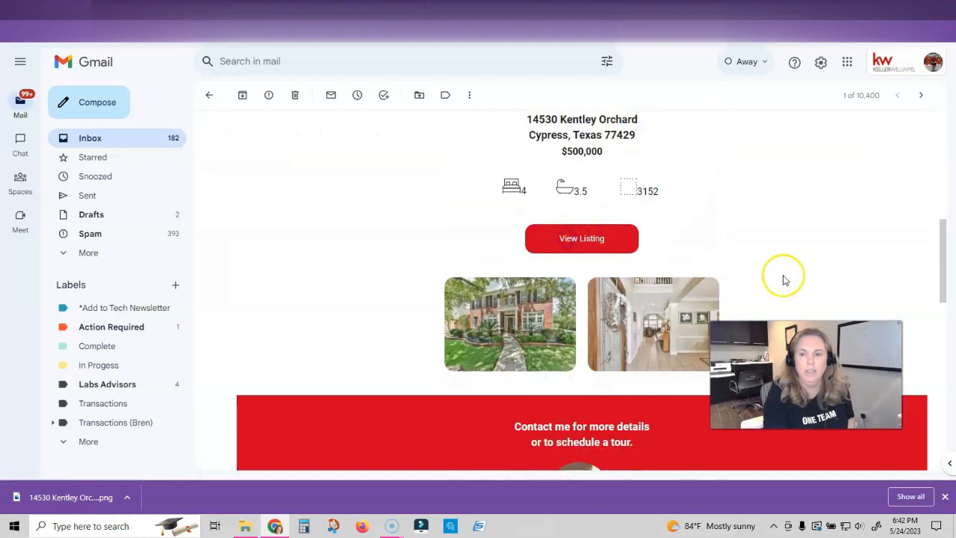
# - Test the View Listing button in the received Gmail copy, then go back to the design editor
pyautogui.click(599, 246)
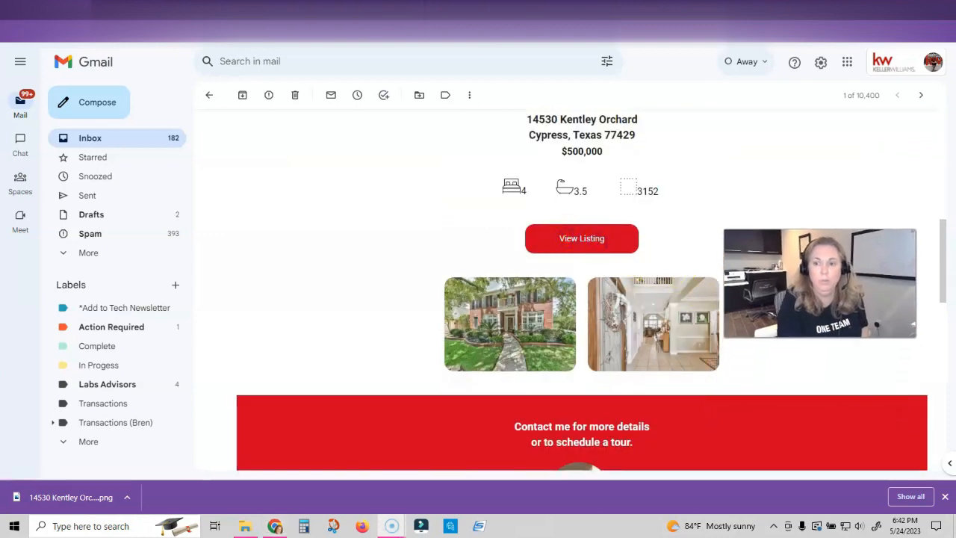
pyautogui.click(577, 237)
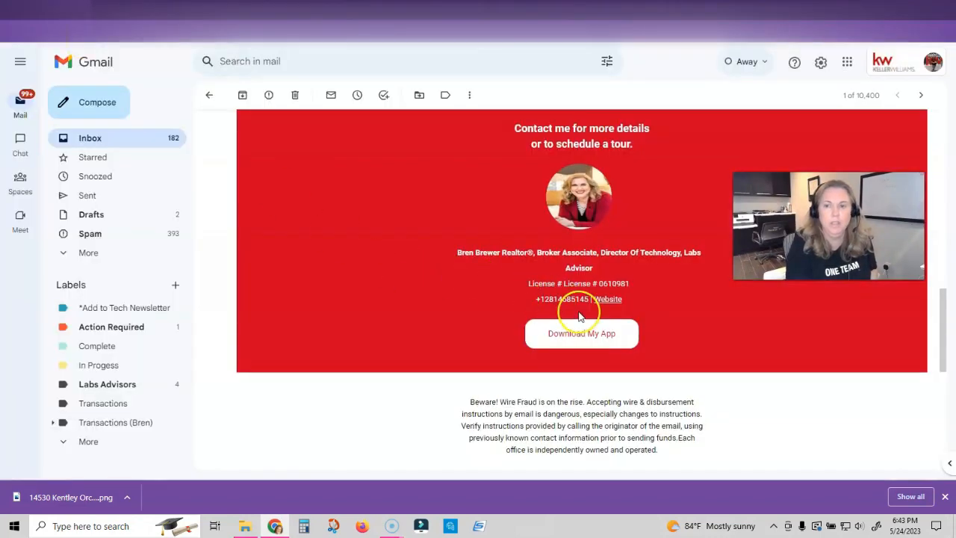
pyautogui.scroll(3, 567, 313)
pyautogui.click(570, 180)
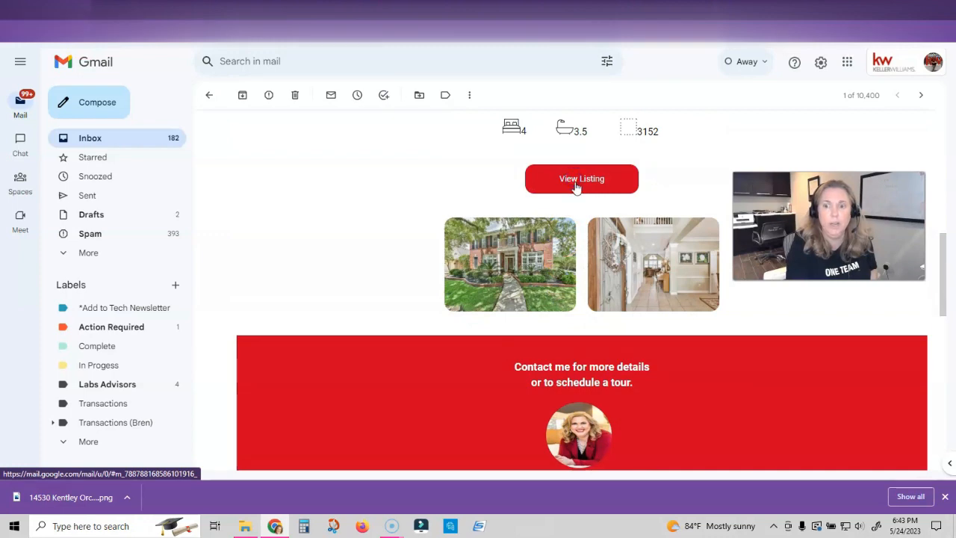
pyautogui.click(149, 9)
pyautogui.scroll(-3, 436, 275)
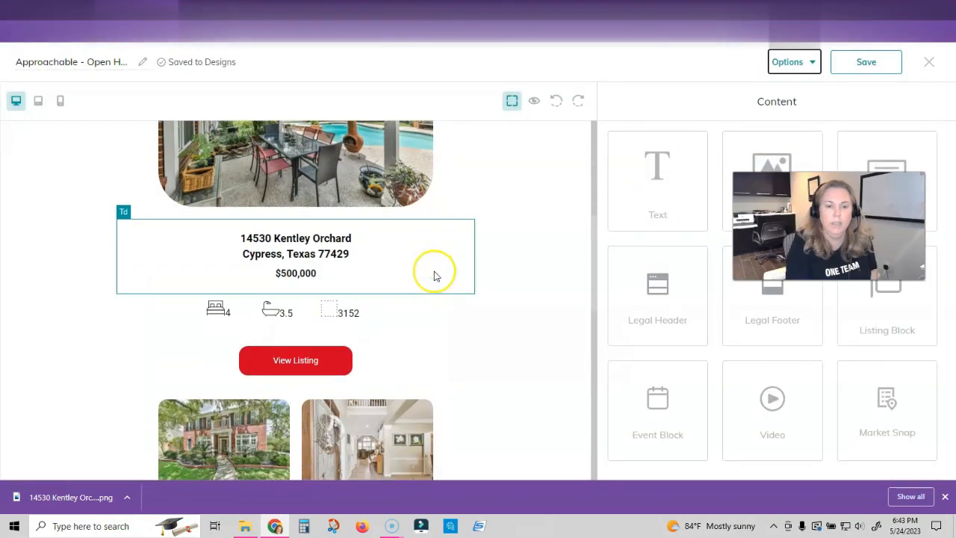
pyautogui.click(315, 359)
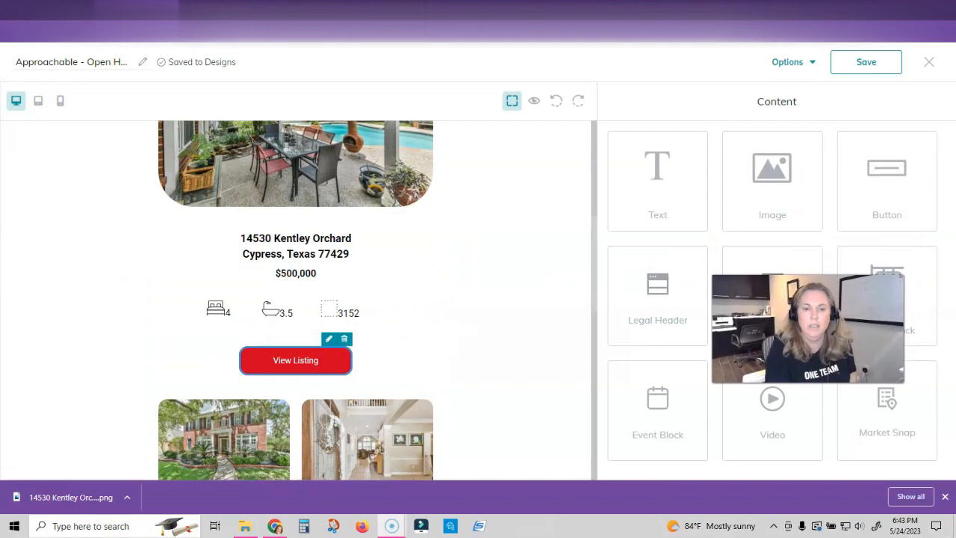
pyautogui.click(334, 338)
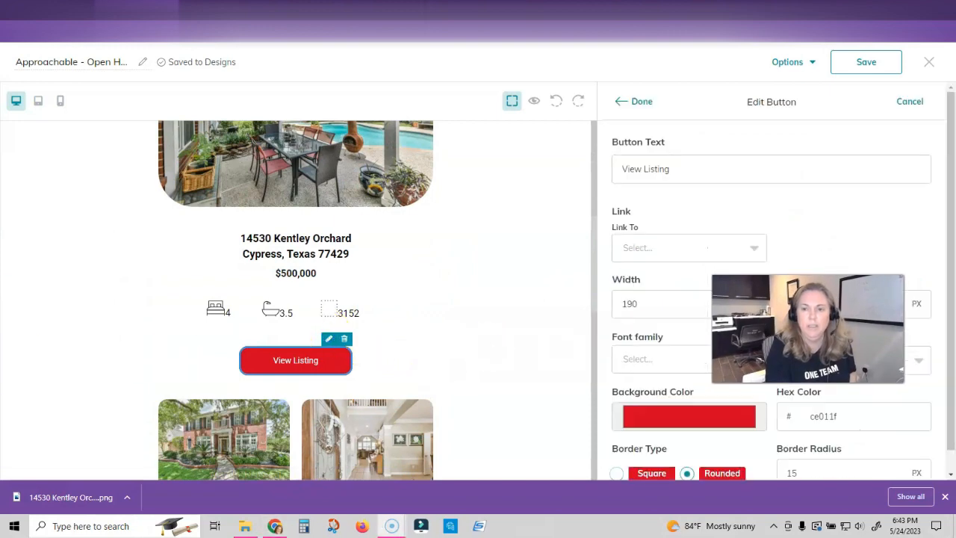
pyautogui.click(756, 249)
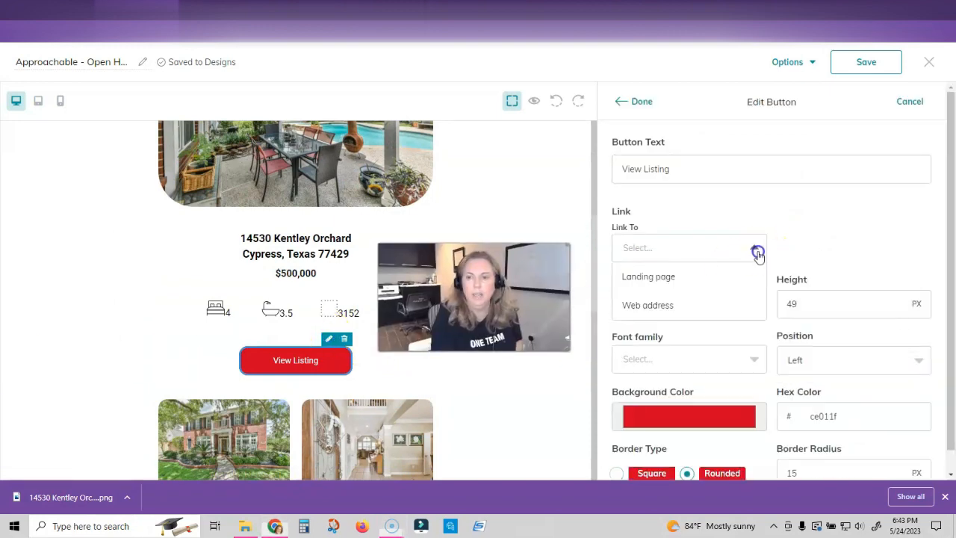
pyautogui.click(688, 287)
pyautogui.click(834, 249)
pyautogui.scroll(-3, 833, 359)
pyautogui.click(830, 398)
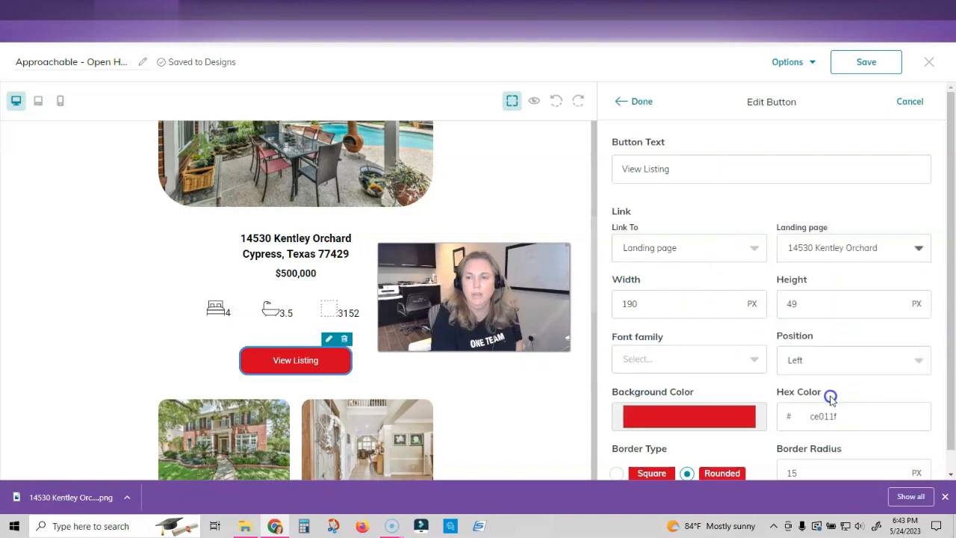
pyautogui.click(644, 102)
pyautogui.click(785, 64)
pyautogui.click(804, 123)
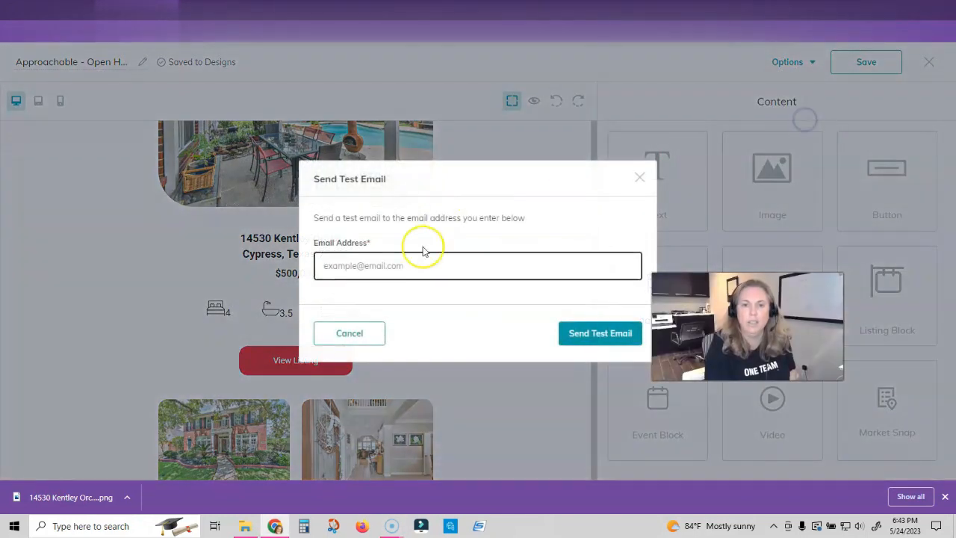
# - Send the updated test email to the agent's work address
pyautogui.click(410, 265)
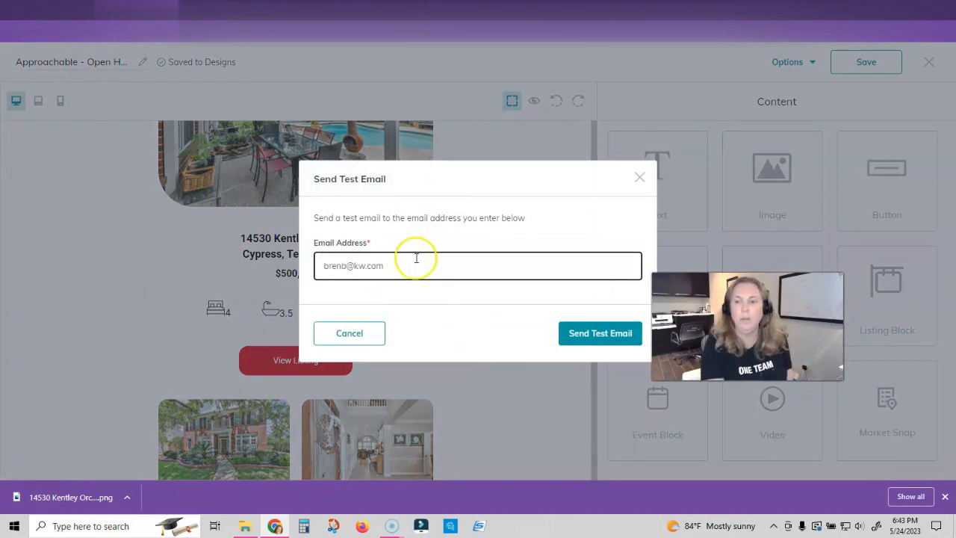
pyautogui.click(568, 333)
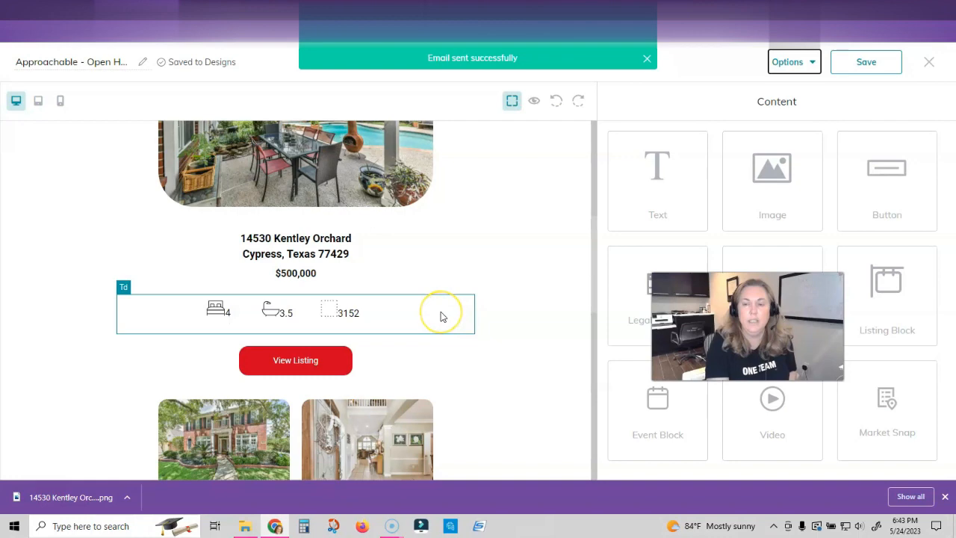
# - Open the newest test email in Gmail and confirm View Listing opens the listing page
pyautogui.click(95, 11)
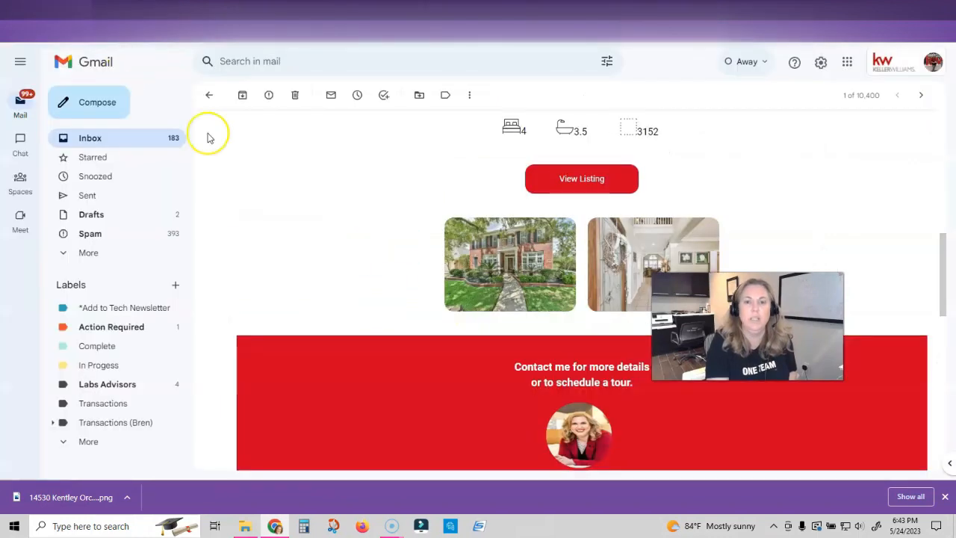
pyautogui.click(131, 140)
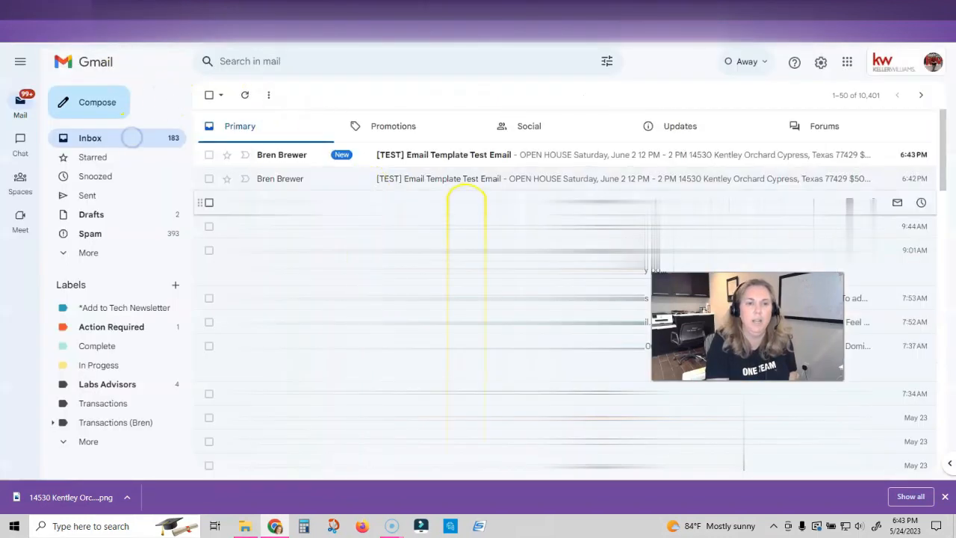
pyautogui.click(488, 154)
pyautogui.scroll(-5, 531, 299)
pyautogui.click(566, 298)
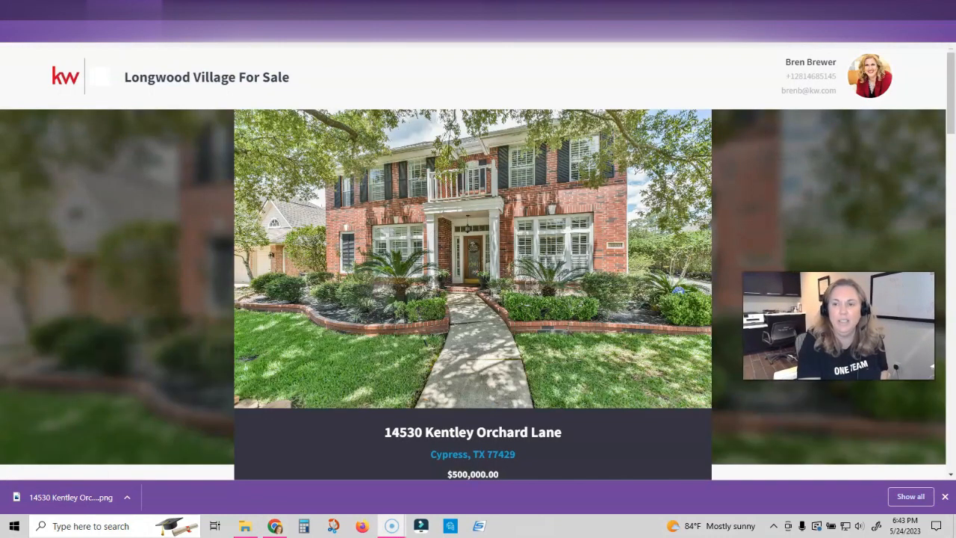
pyautogui.scroll(-15, 501, 302)
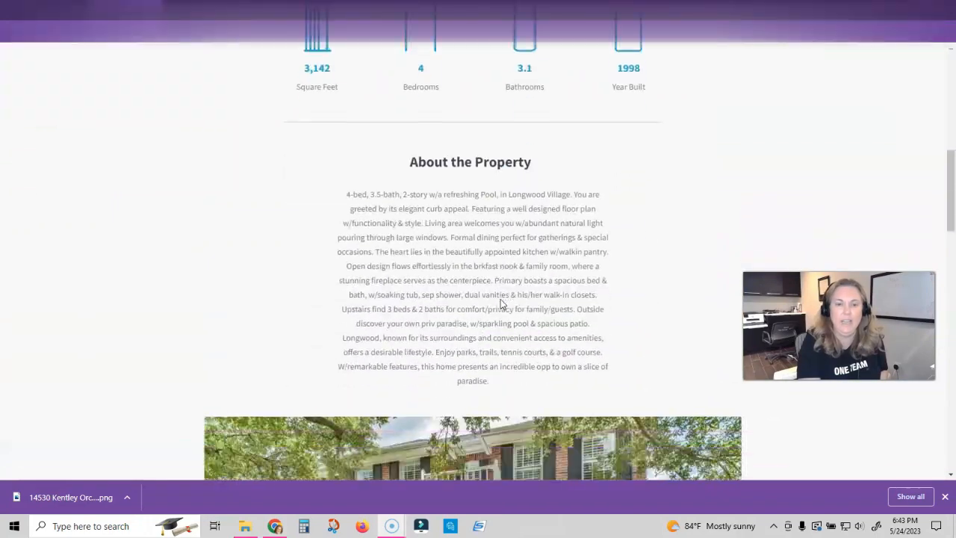
pyautogui.scroll(-7, 500, 303)
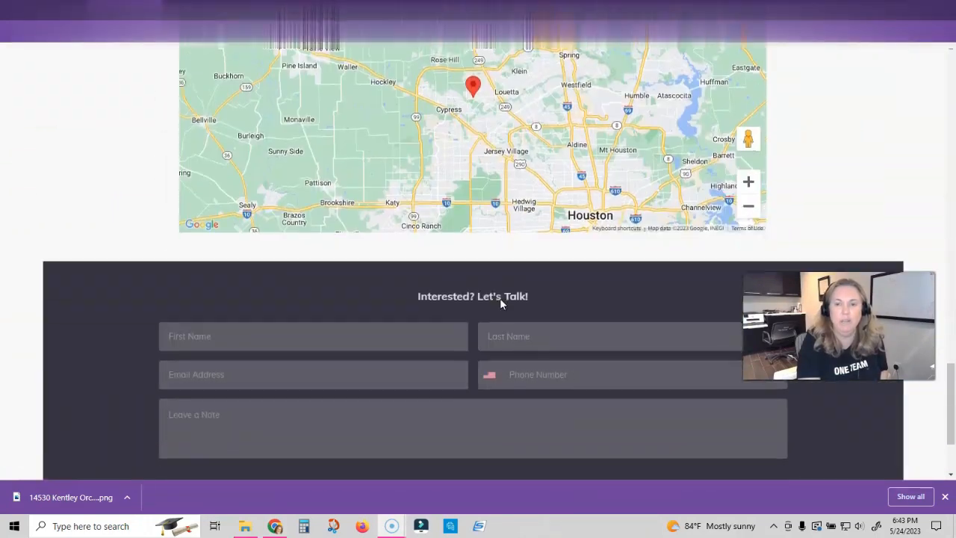
pyautogui.scroll(3, 500, 303)
pyautogui.scroll(20, 501, 303)
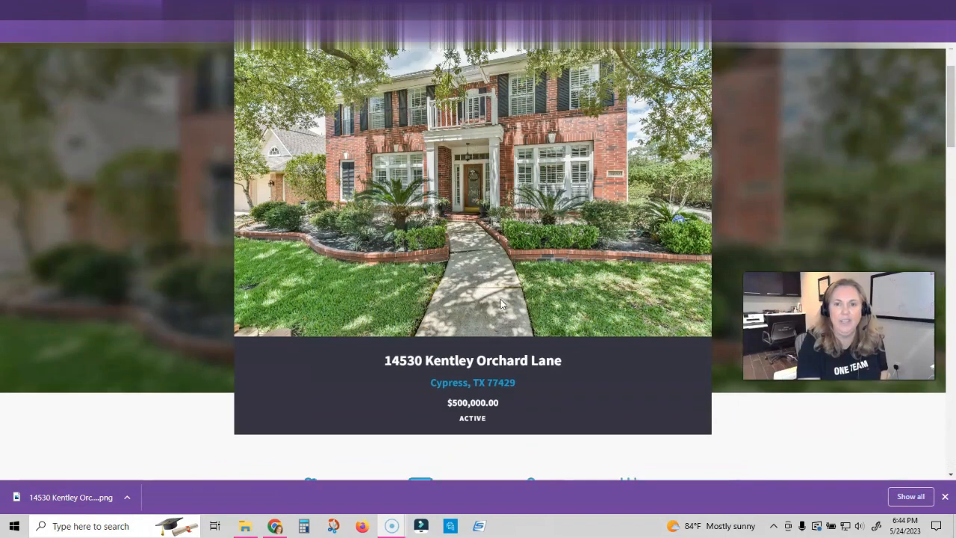